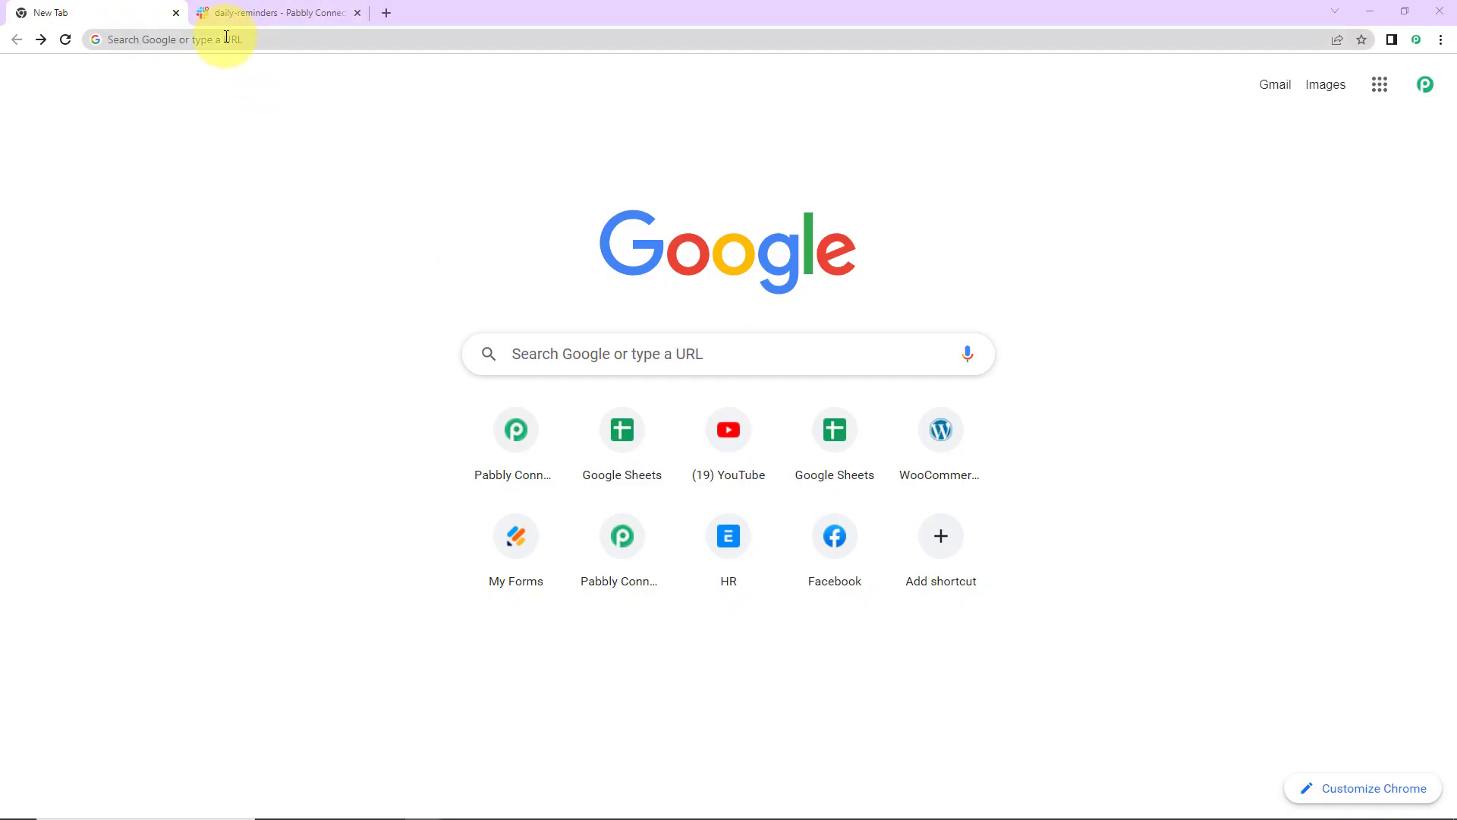
- Load pabbly.com/connect and sign in to the Pabbly account
click(225, 38)
text(pabbly.com/connect)
key(Return)
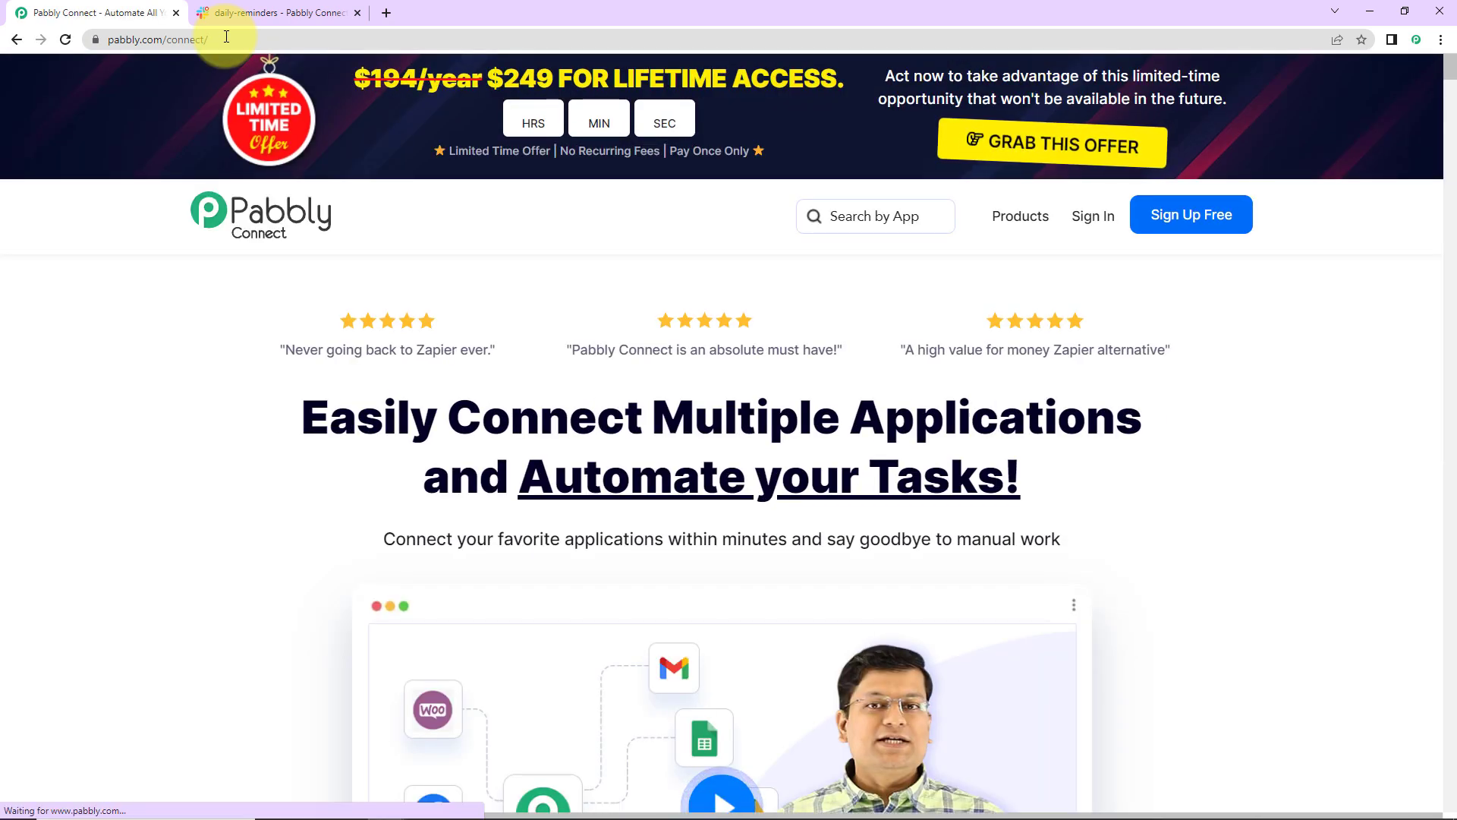
click(1094, 222)
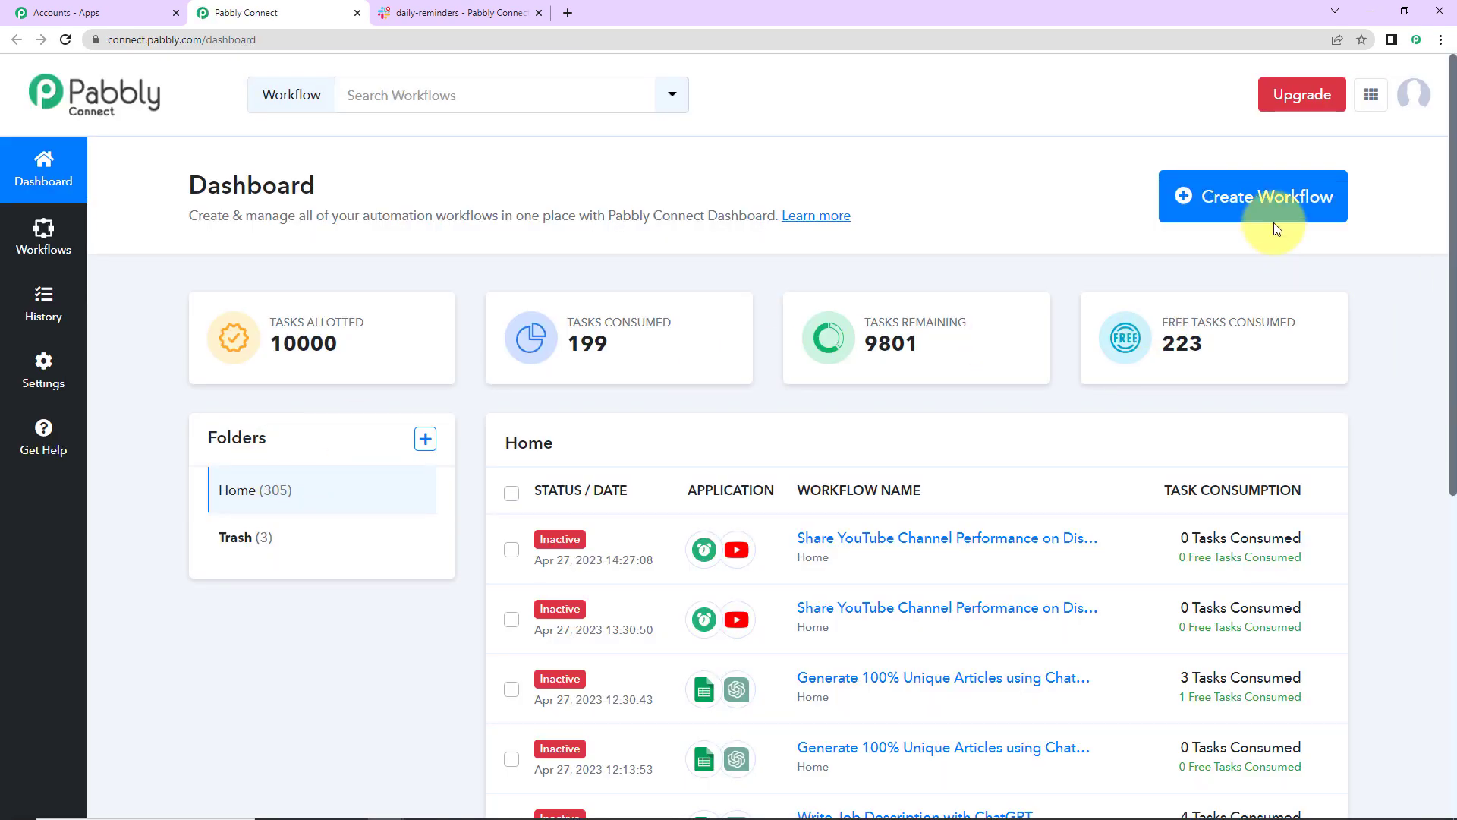
- Create the workflow 'Send Daily Notifications on Slack'
click(1252, 211)
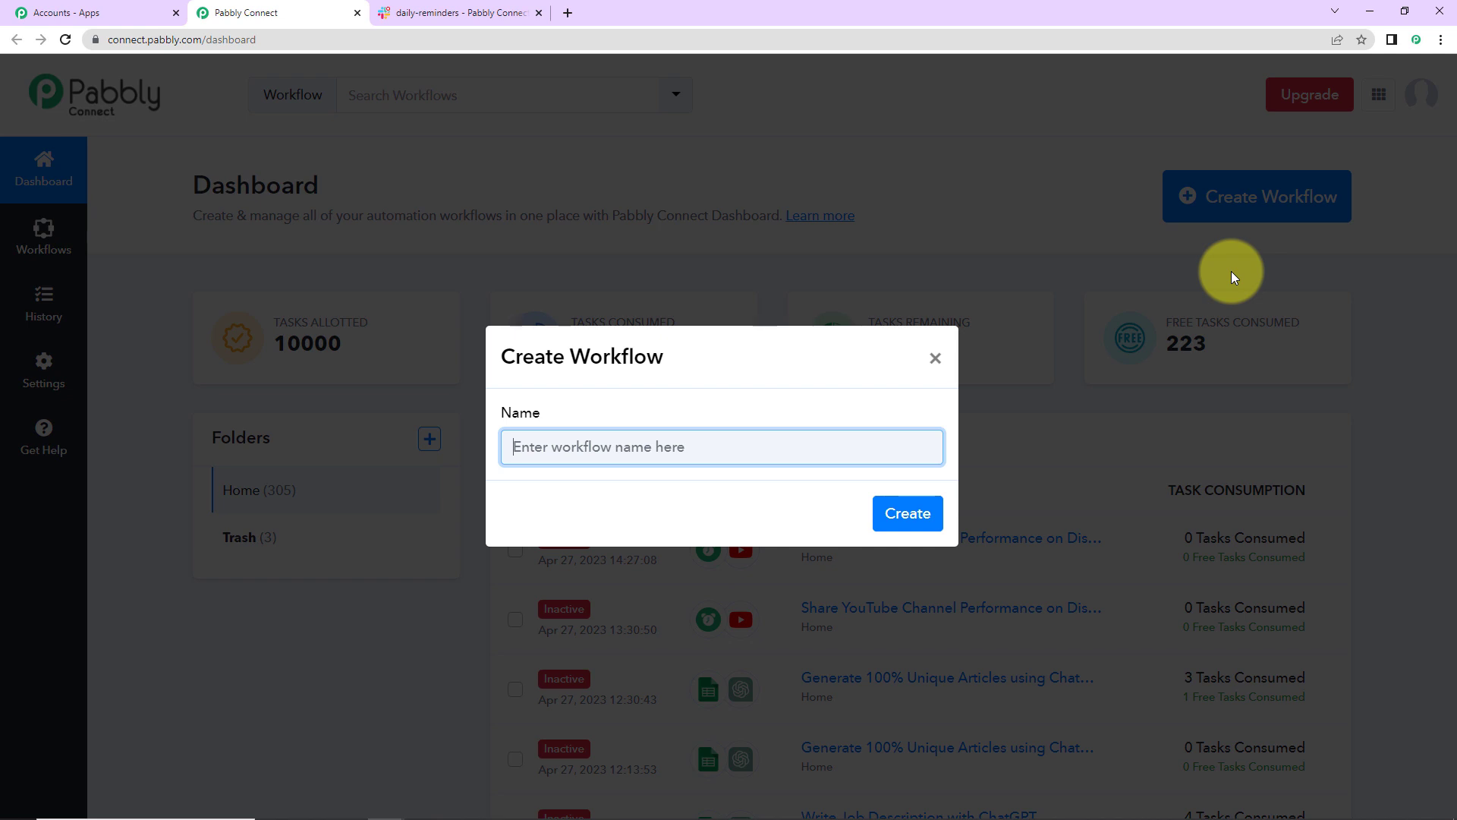
text(Send Daily Notifications on Slack)
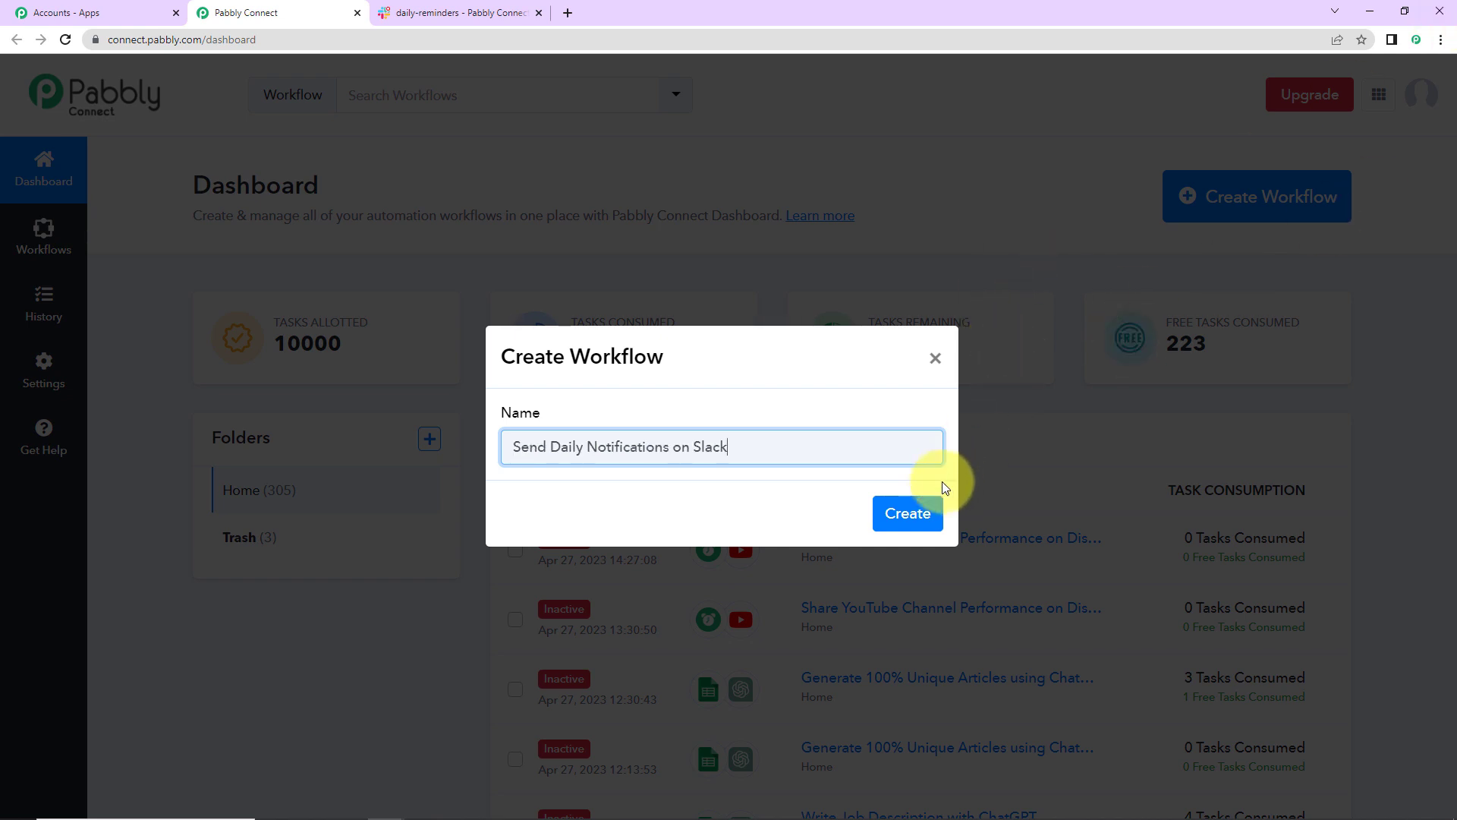
click(908, 513)
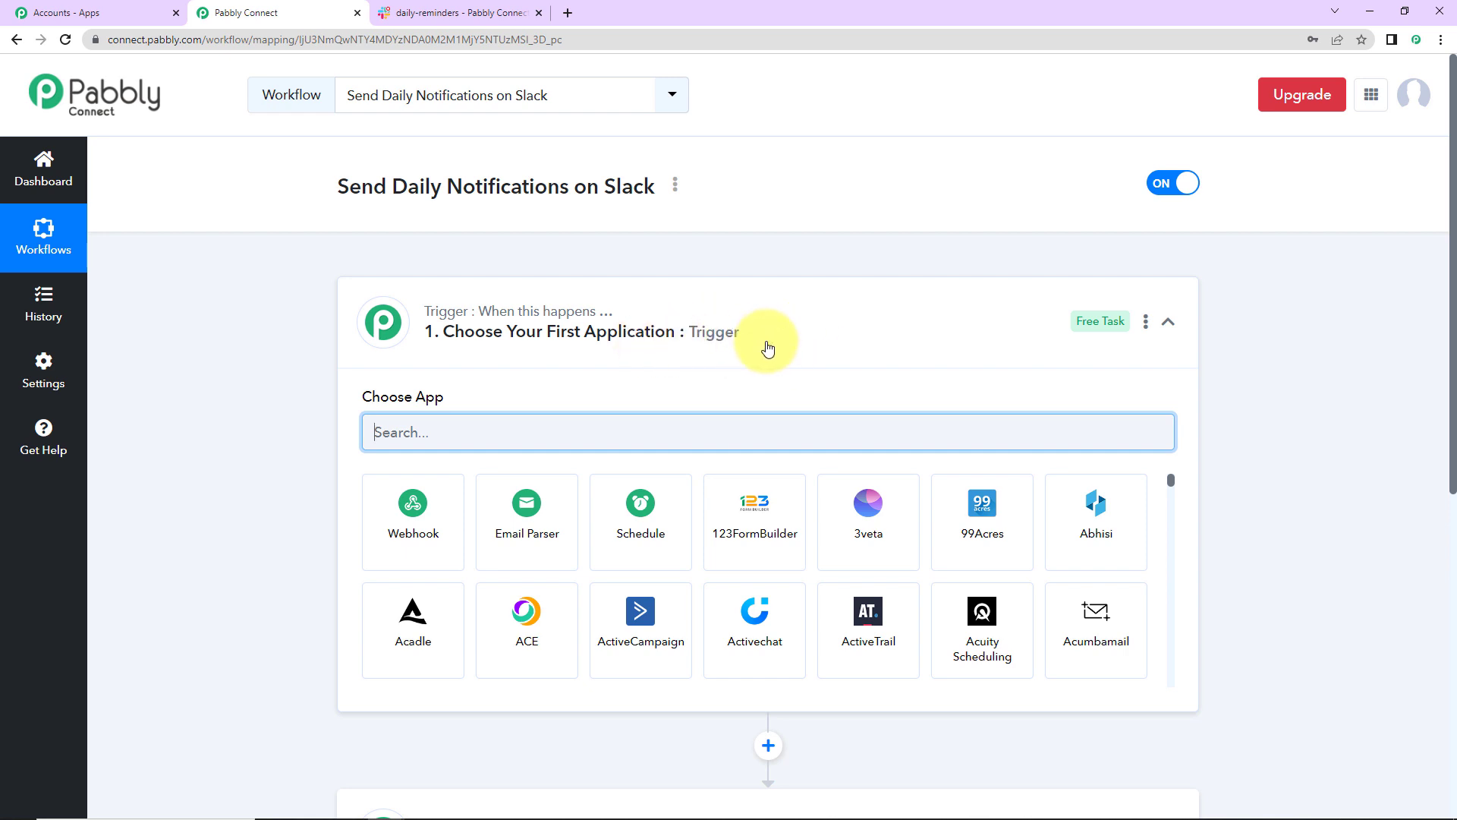
scroll(768, 347, down, 2)
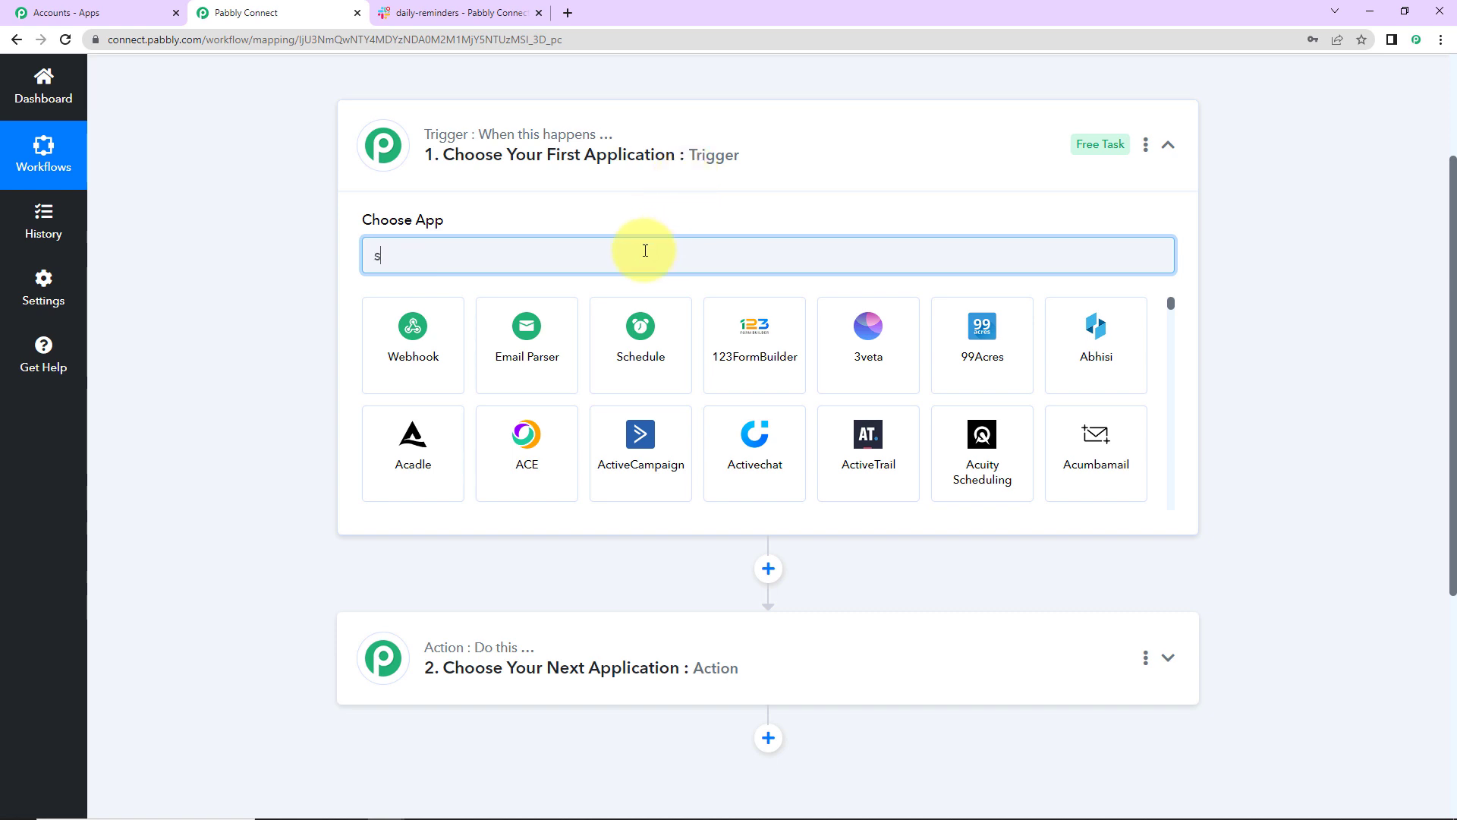
text(sche)
- Make Schedule by Pabbly the trigger, running every day at 10:00 AM, and save it
click(381, 344)
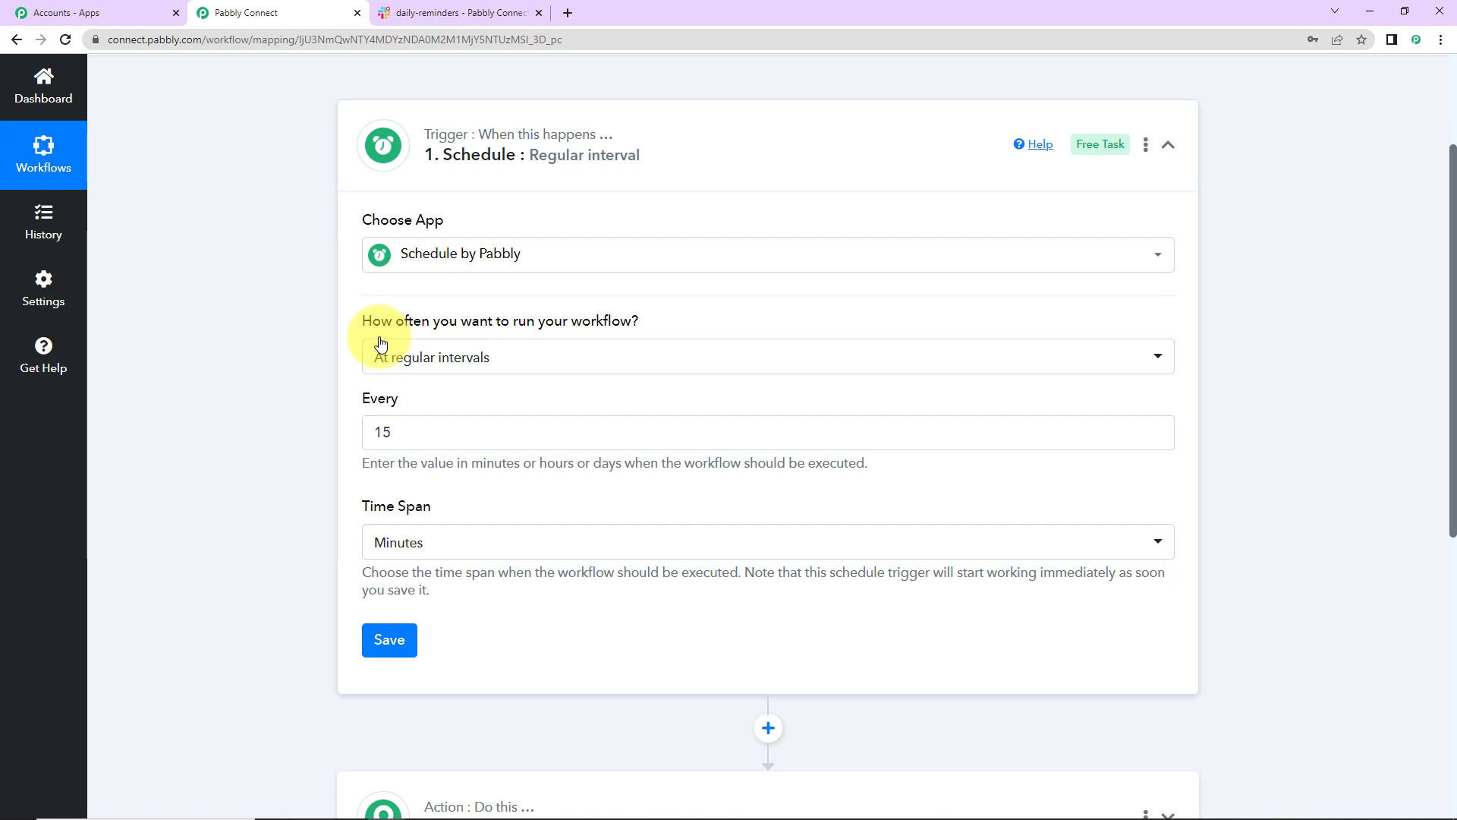
click(473, 356)
click(407, 507)
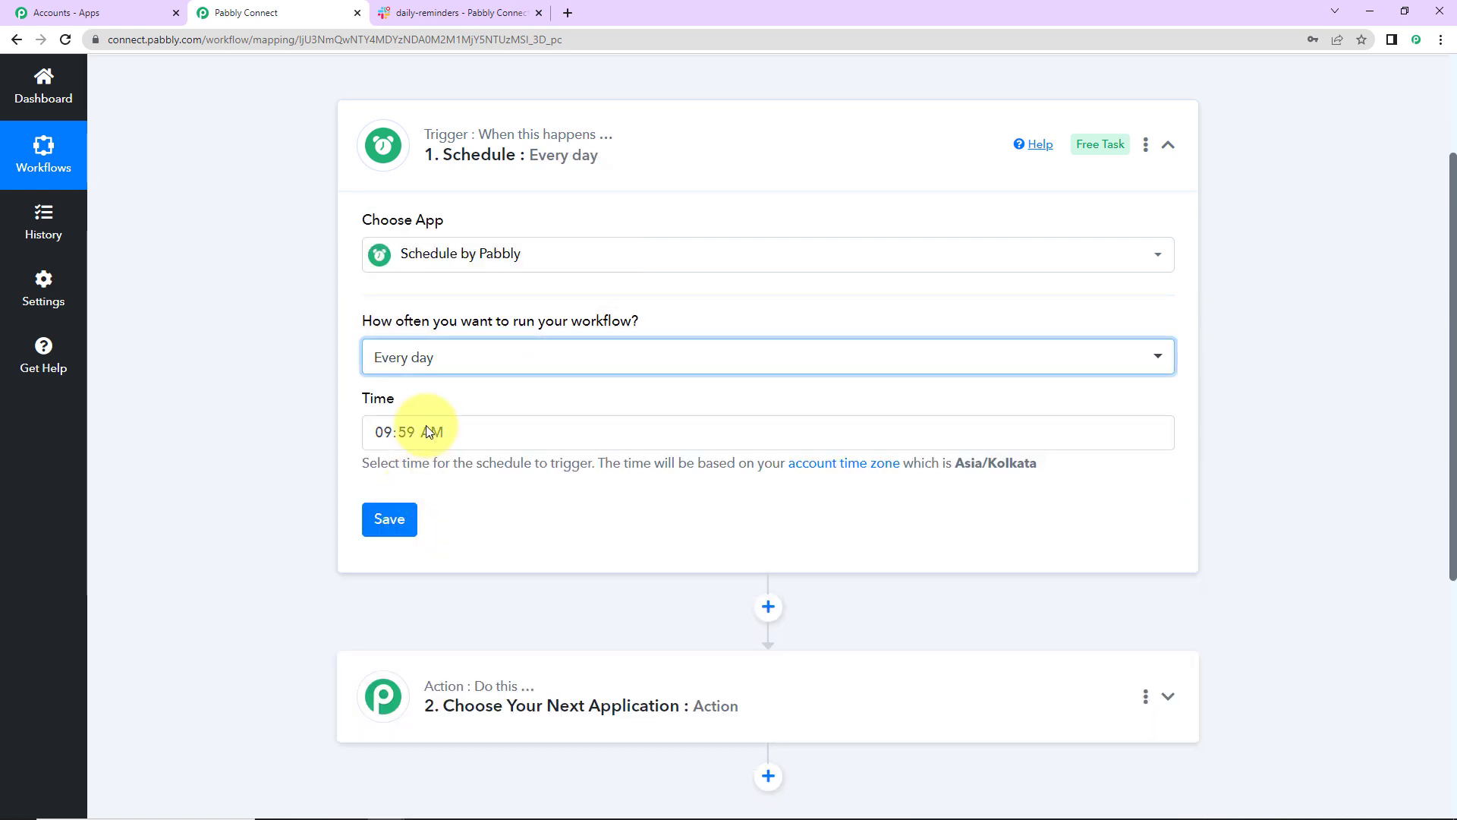
click(383, 432)
click(387, 503)
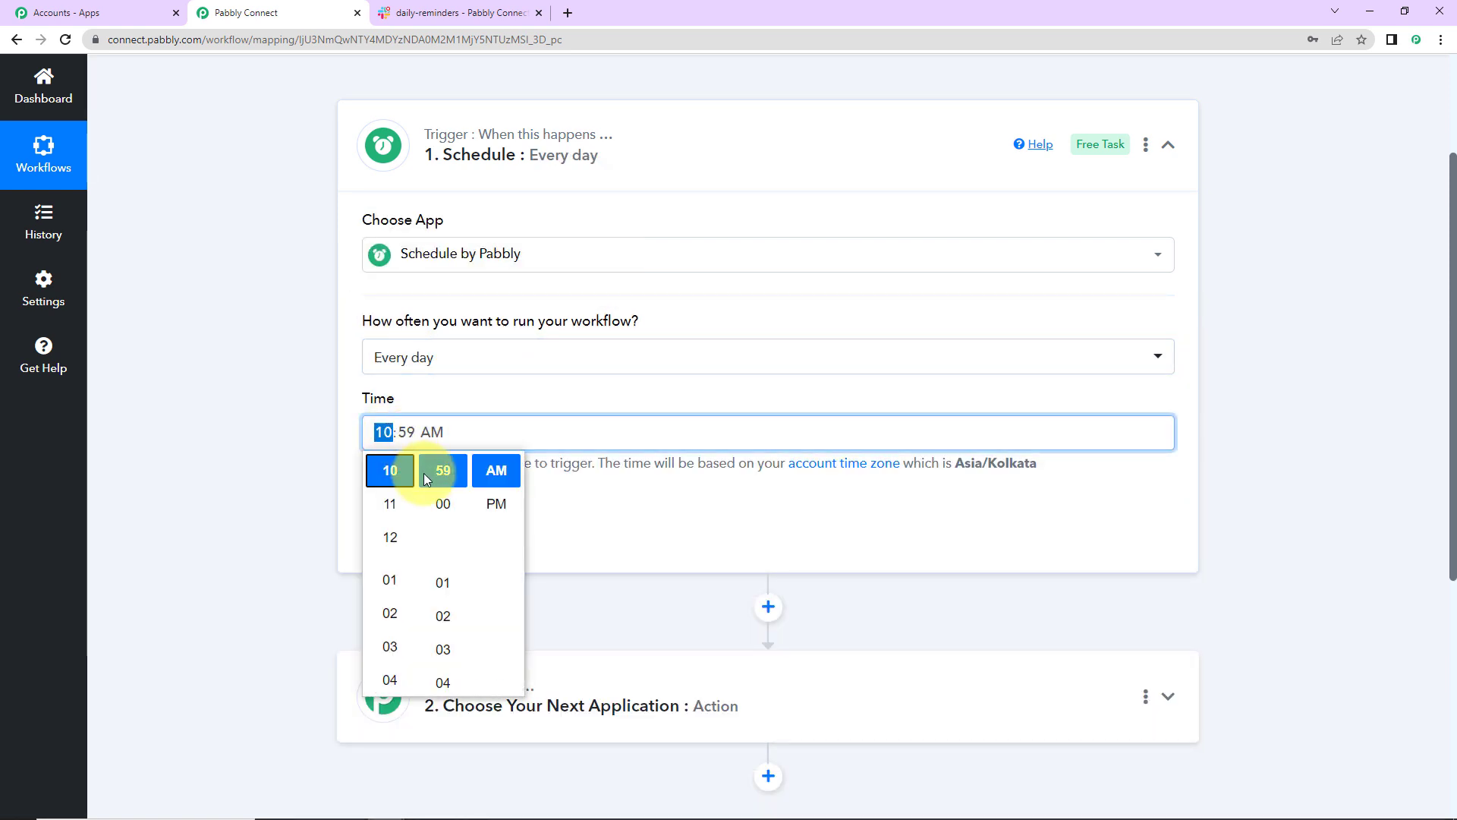
click(443, 503)
click(283, 445)
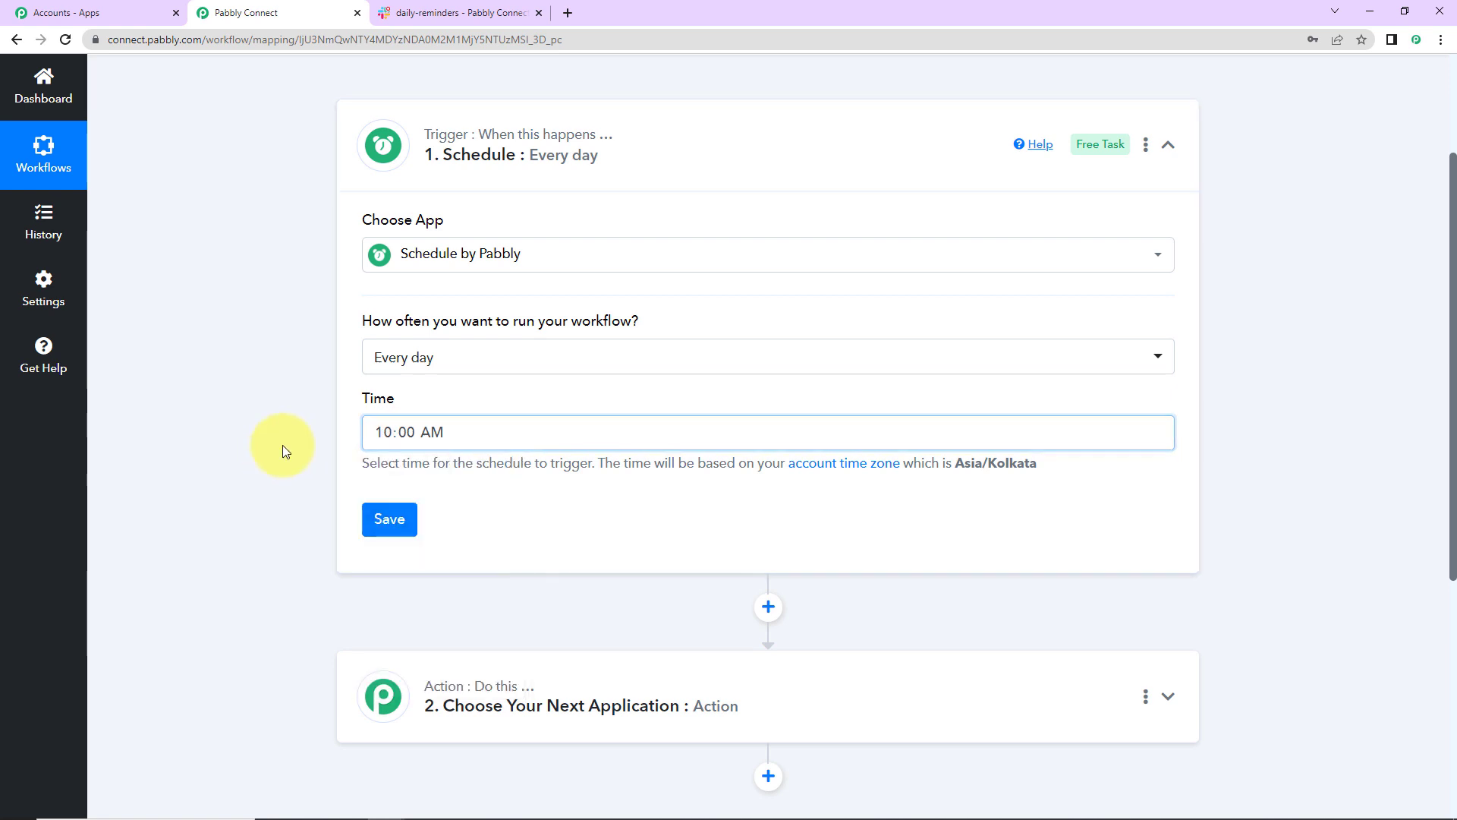
click(393, 519)
click(725, 526)
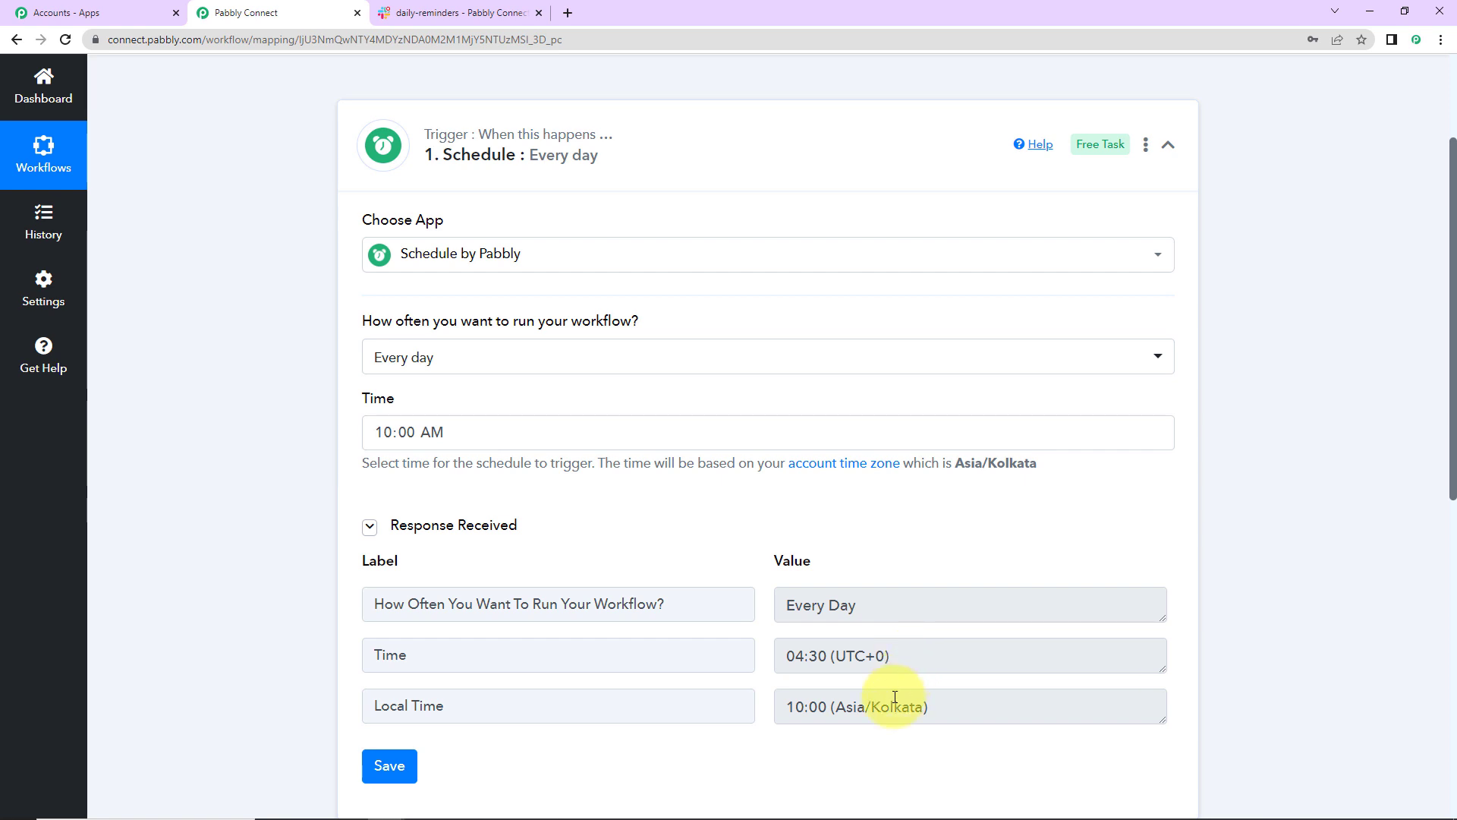
scroll(1237, 474, down, 5)
scroll(1238, 474, down, 3)
- Choose Slack as the action app with the Send Channel Message event
click(466, 418)
click(480, 516)
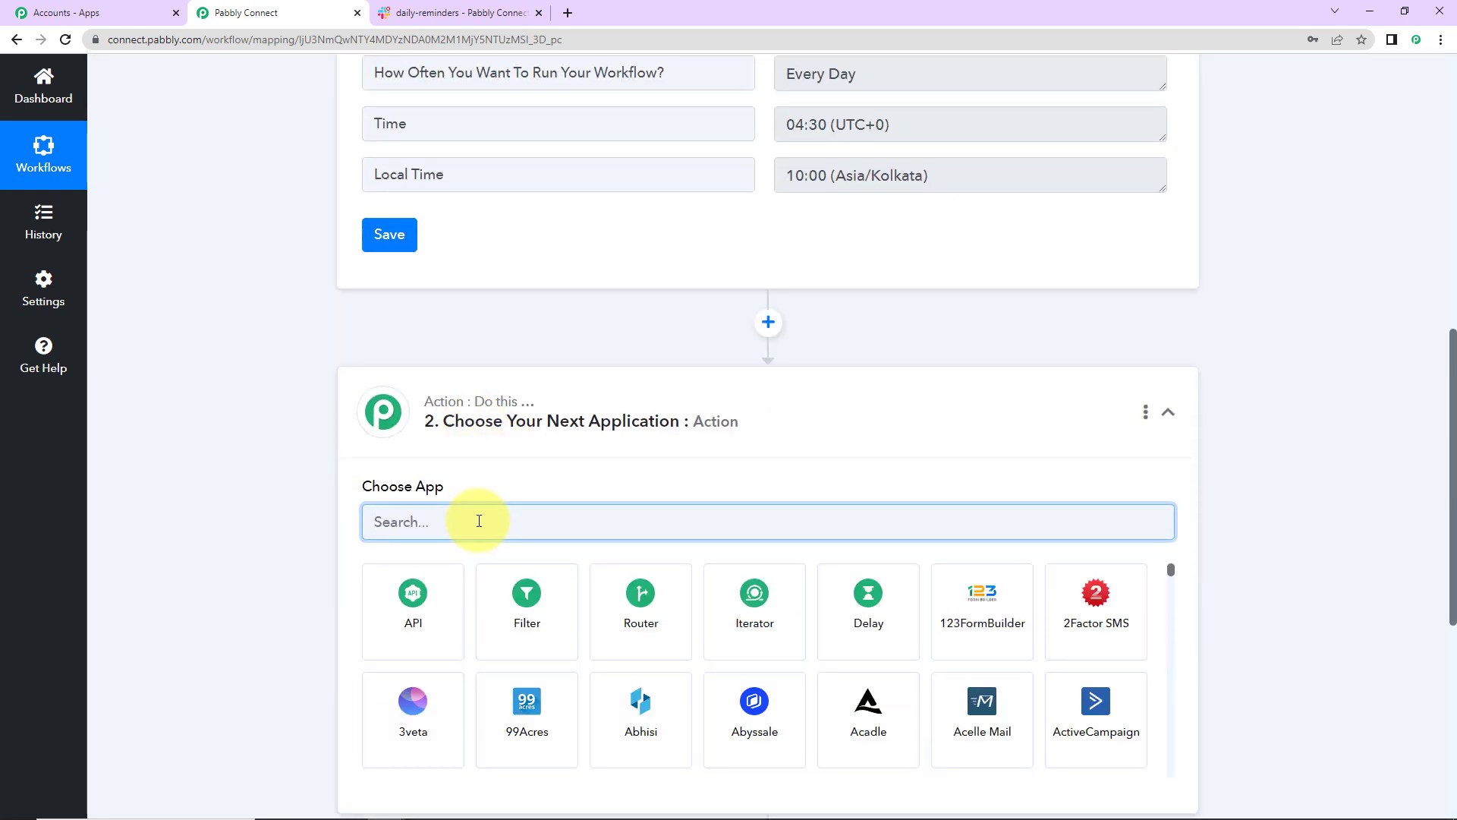
text(slack)
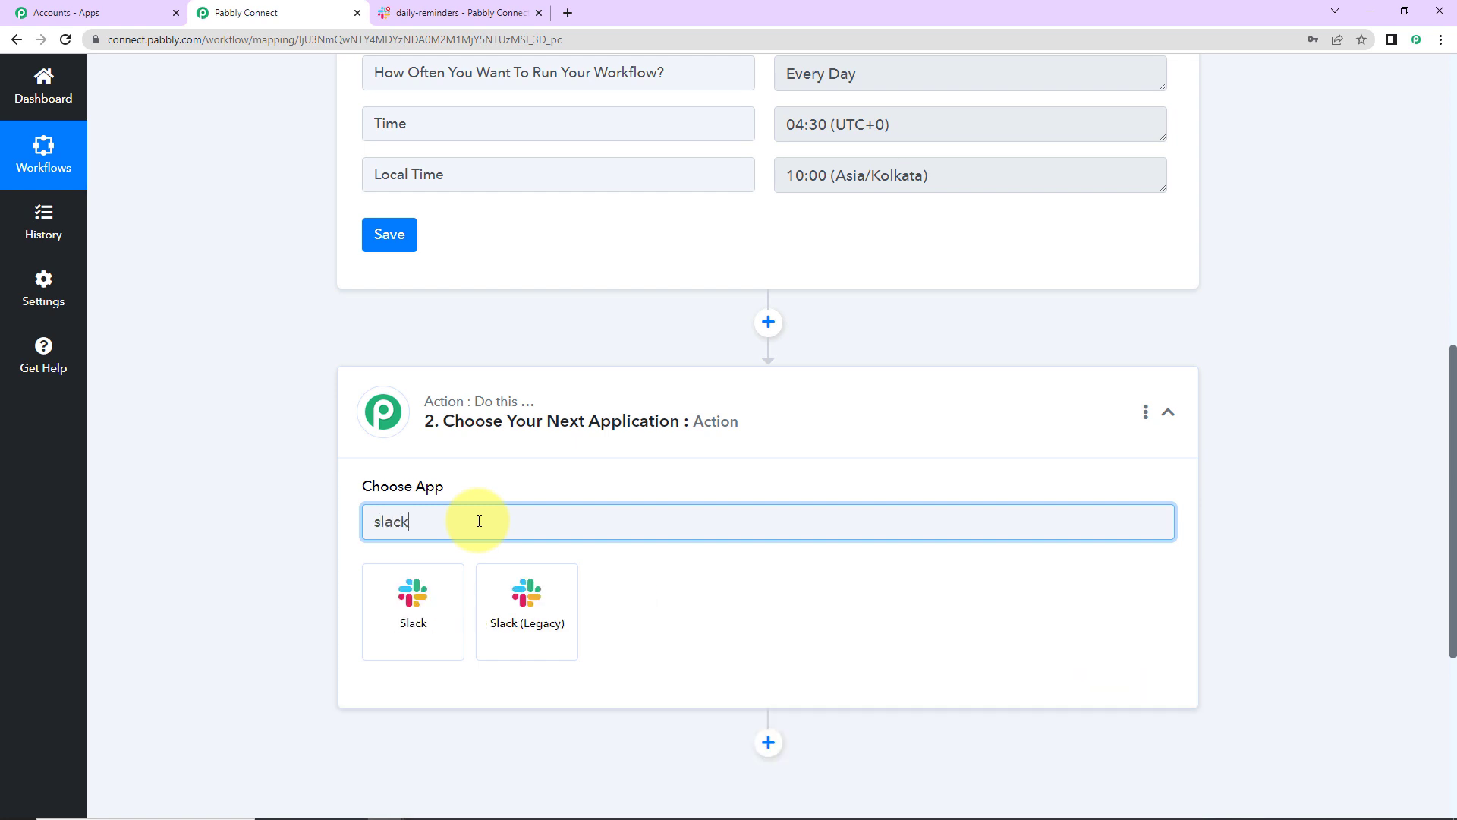
click(412, 602)
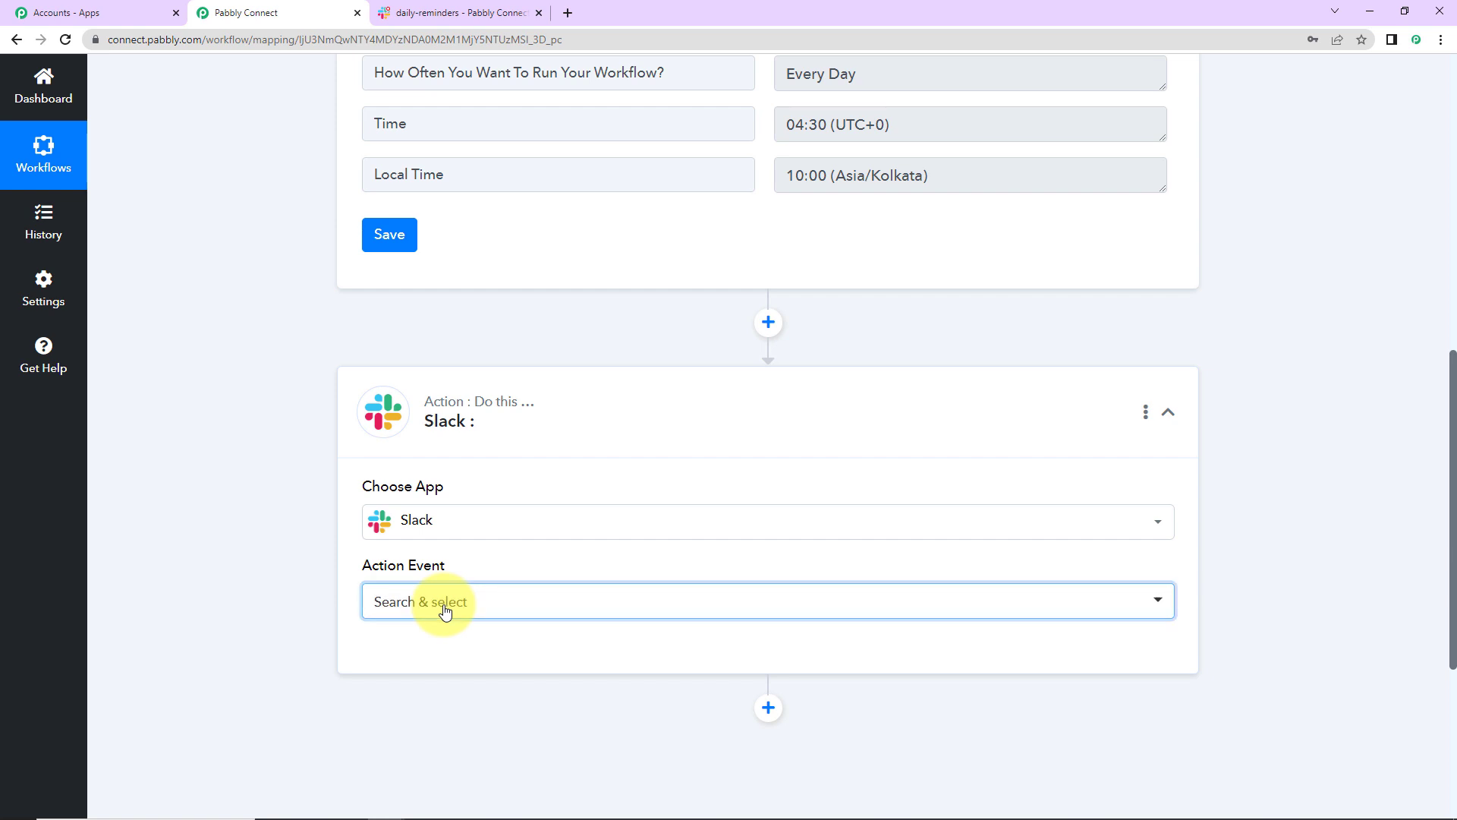
click(443, 601)
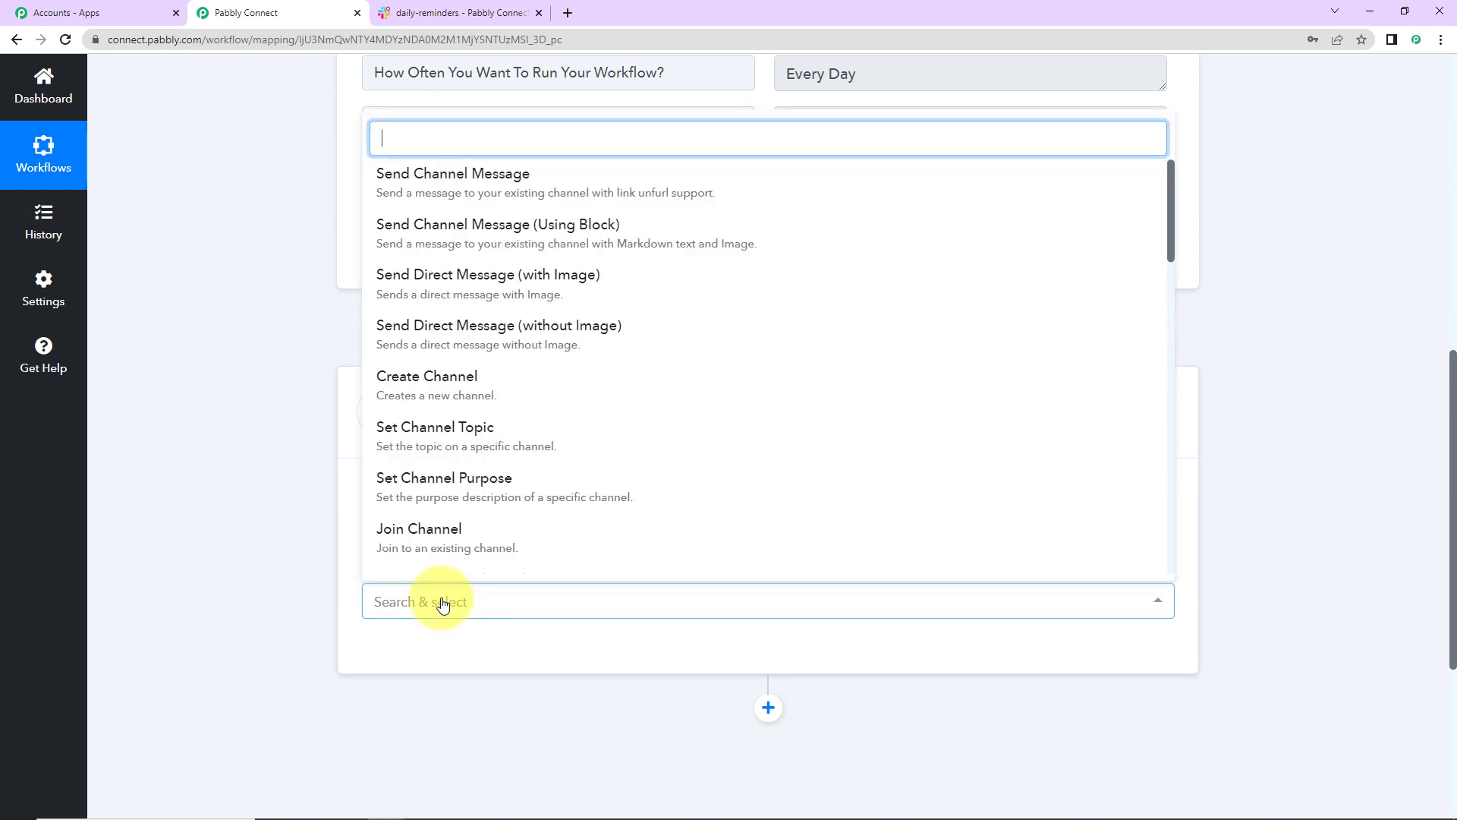
click(453, 173)
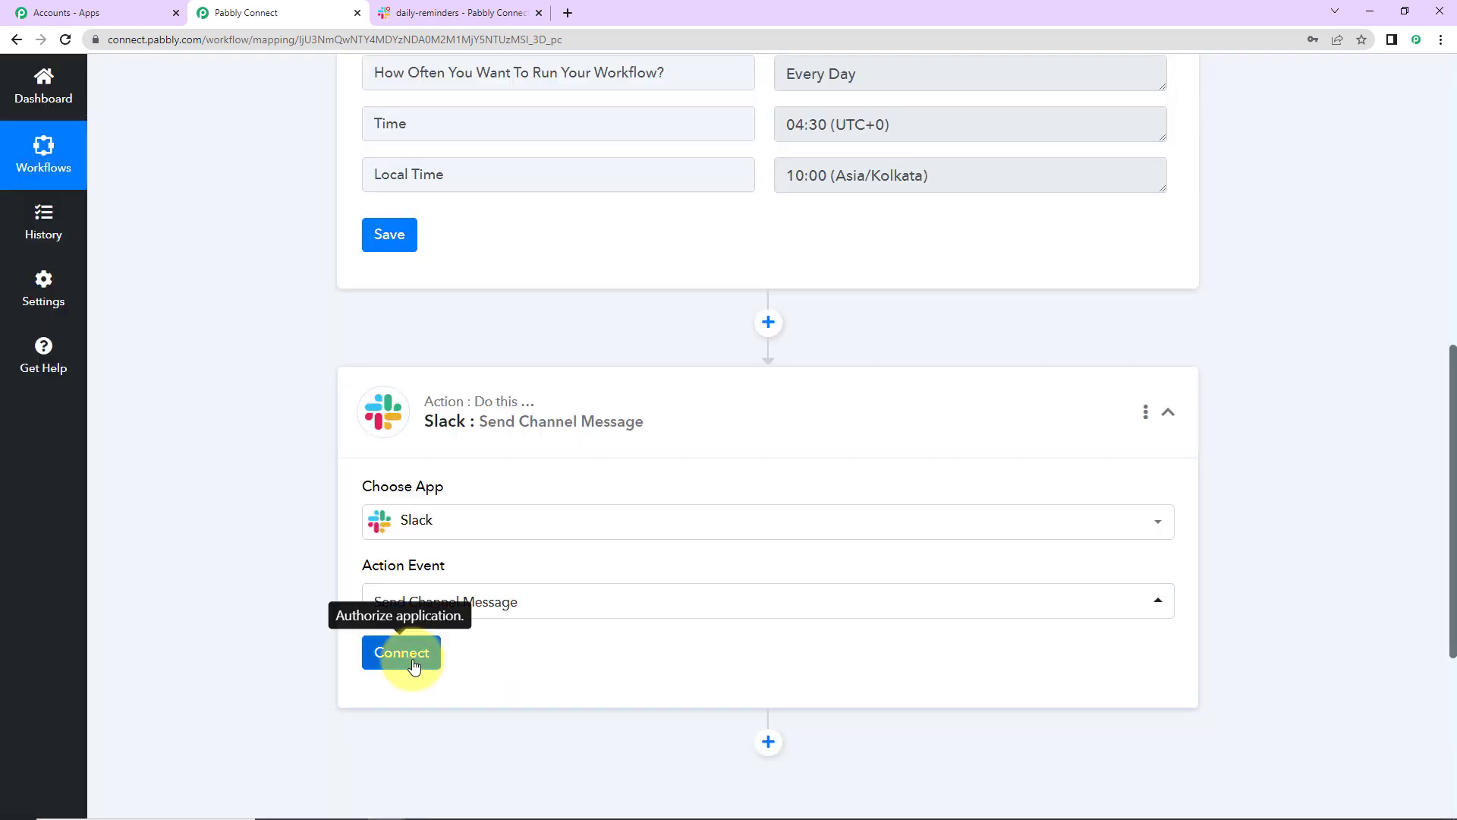
- Add a new Slack connection with token type 'user' and allow workspace access
click(402, 652)
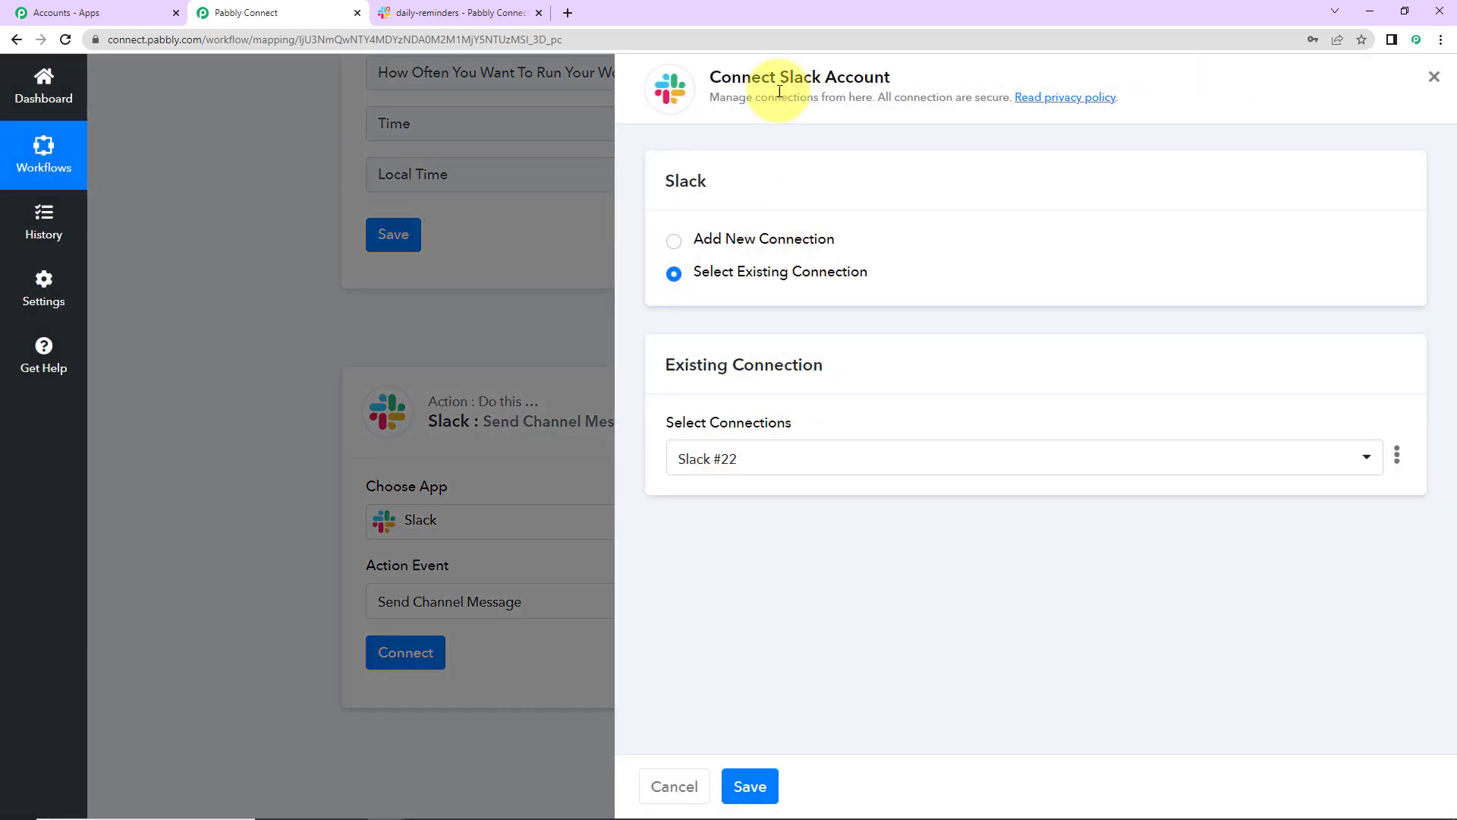
drag(778, 80, 891, 79)
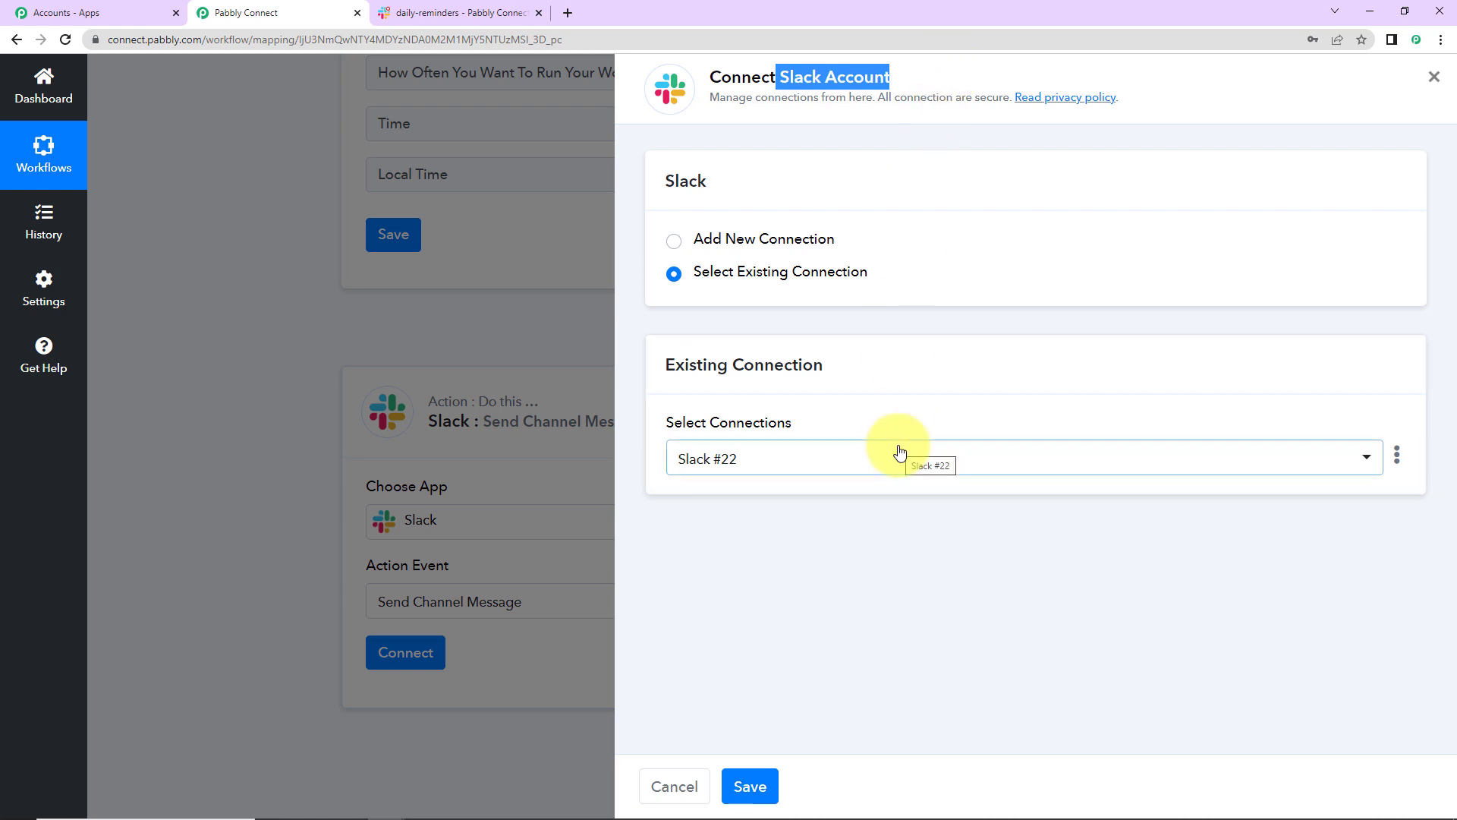
click(674, 239)
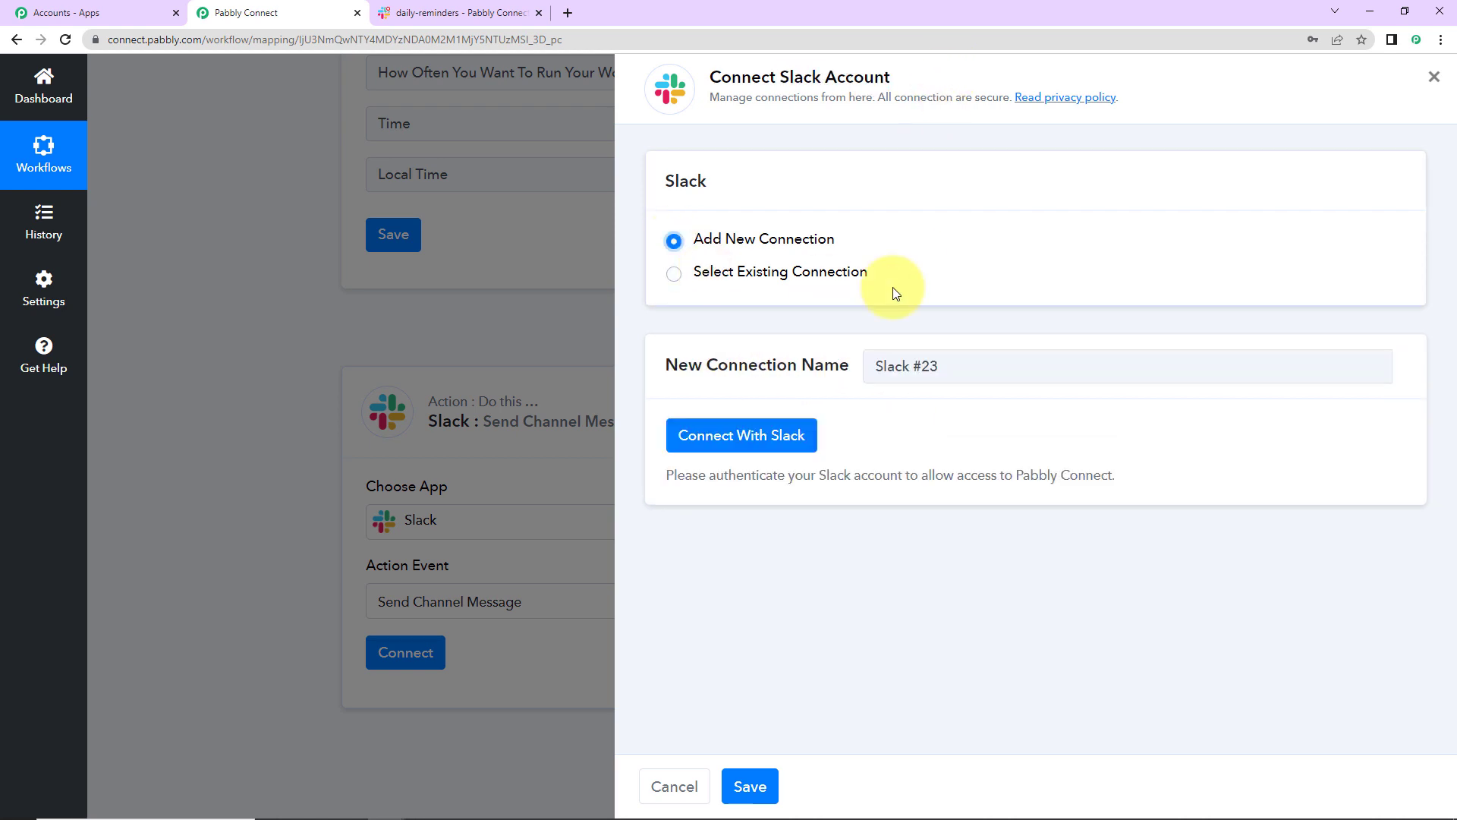
click(769, 436)
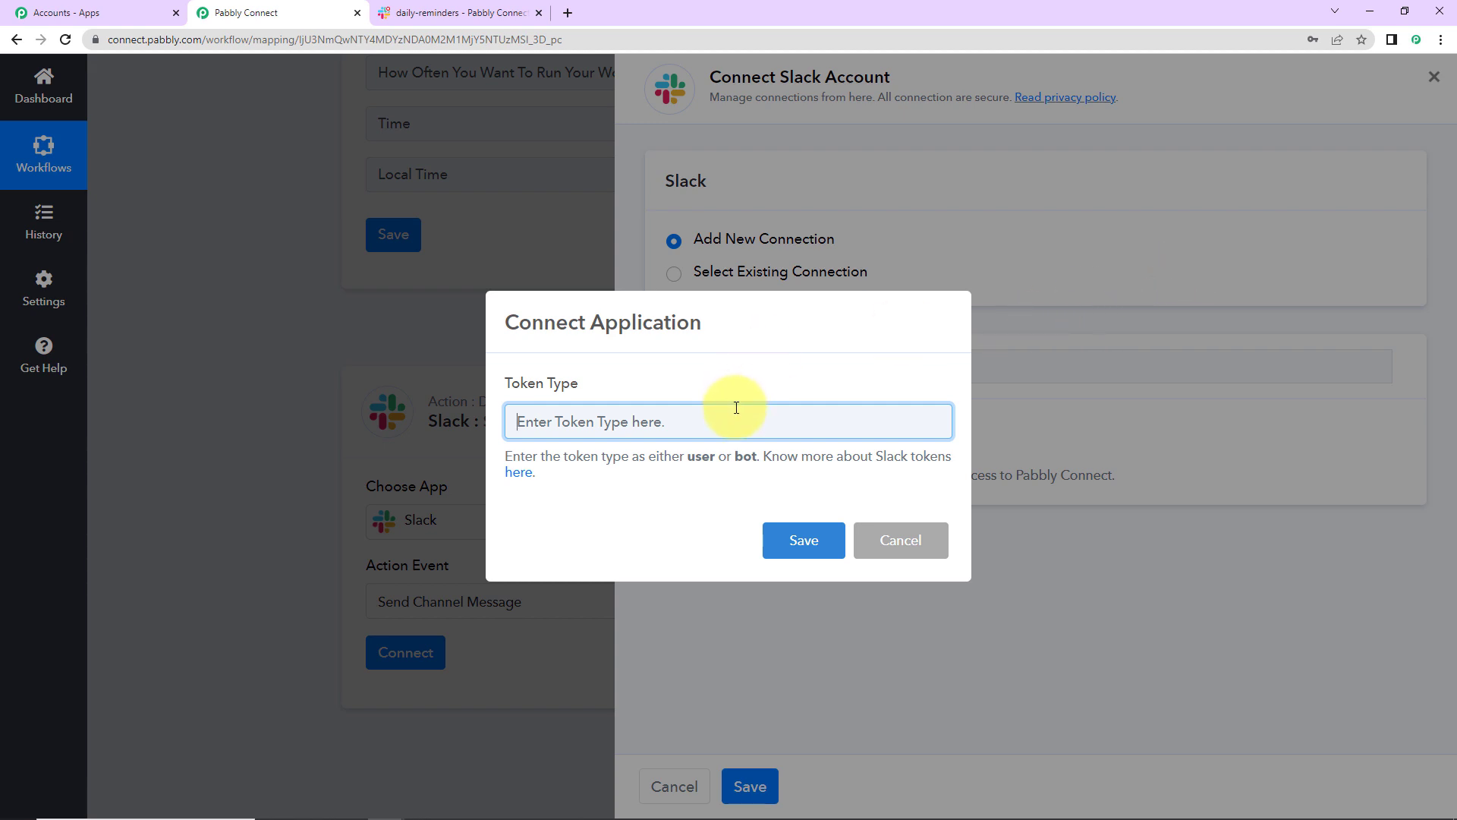
text(user)
click(803, 540)
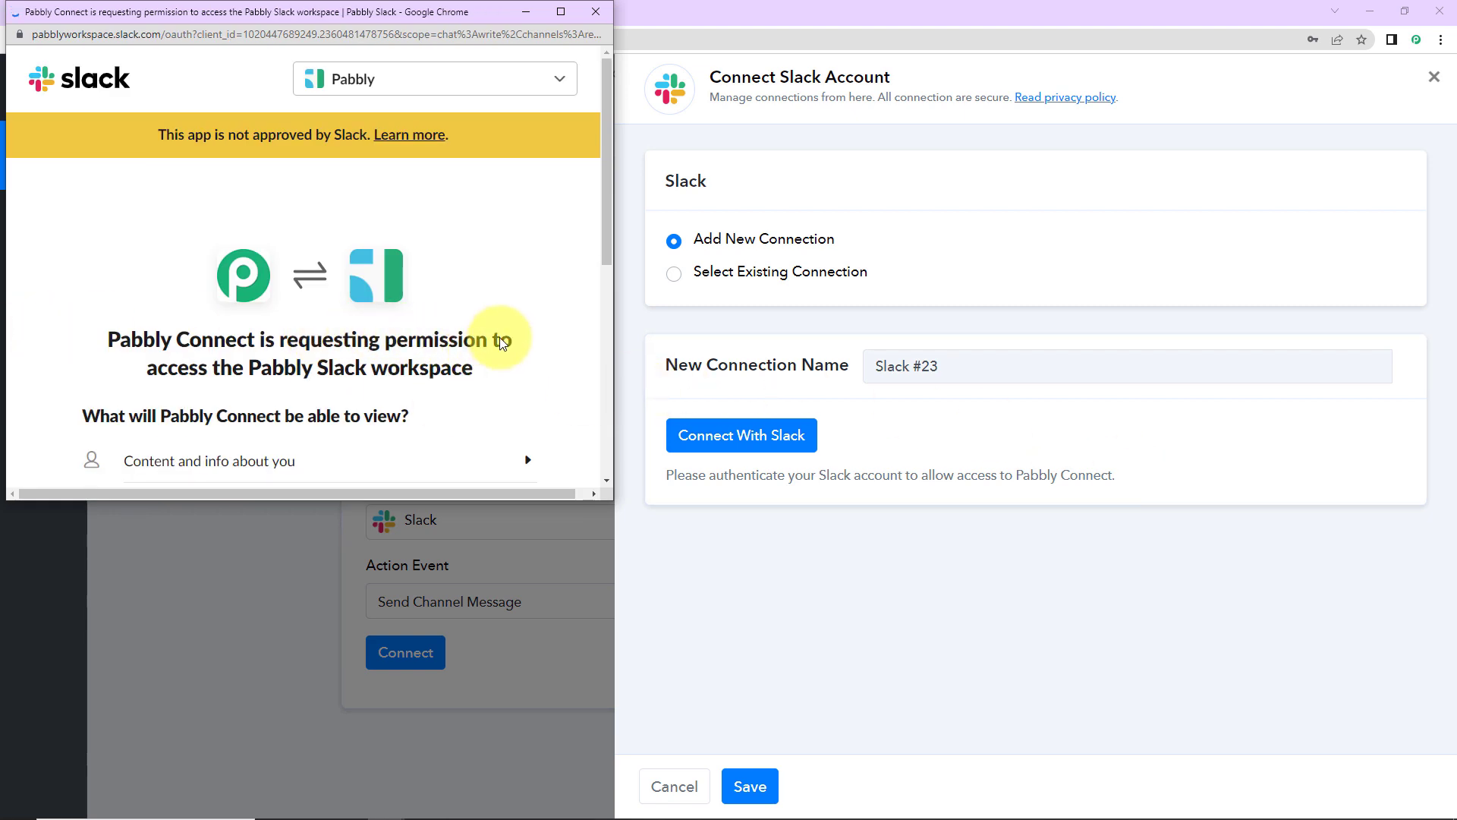
scroll(412, 369, down, 3)
scroll(421, 330, down, 3)
scroll(427, 337, down, 2)
click(353, 364)
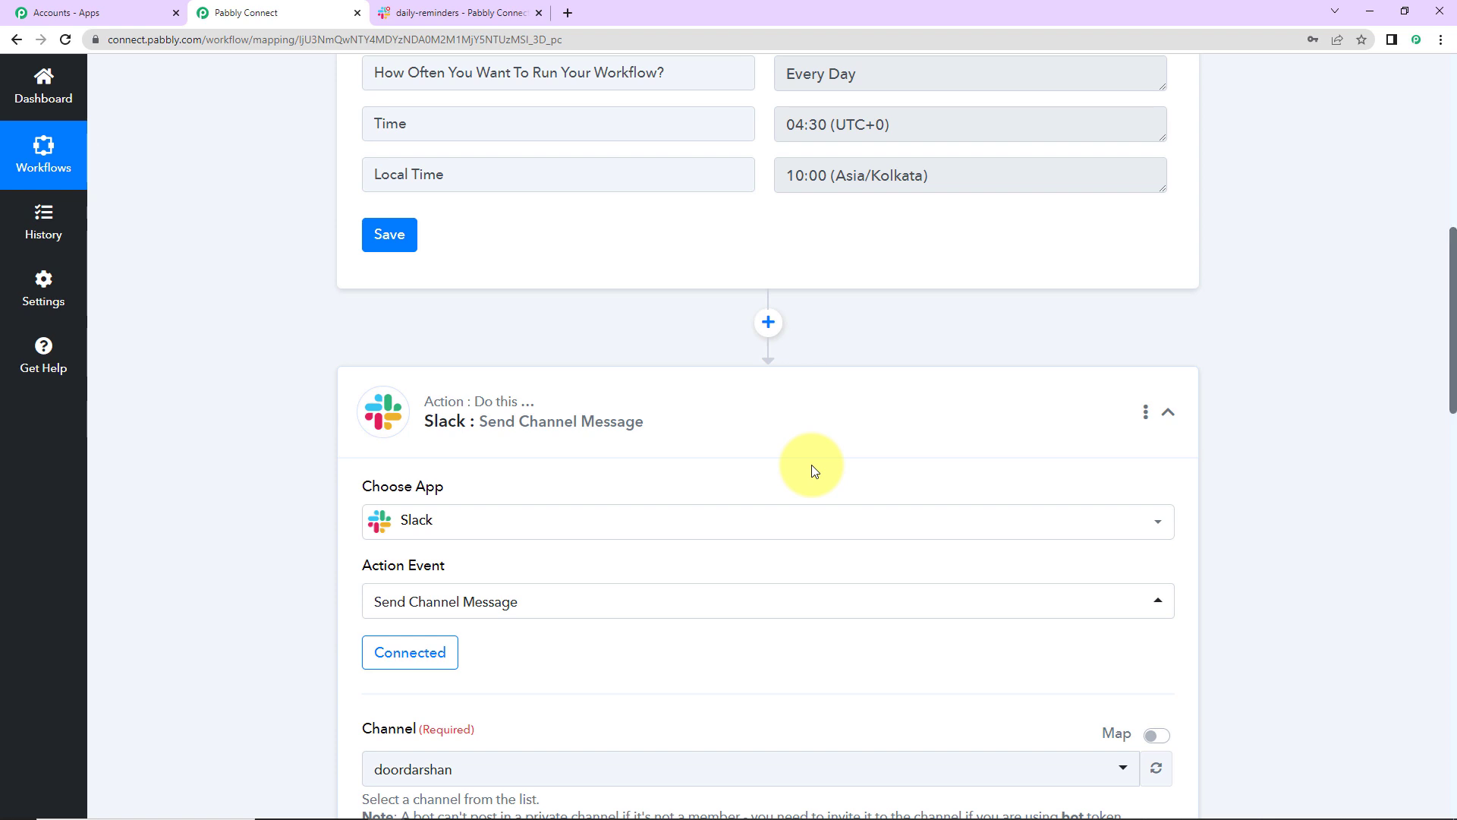
scroll(812, 464, down, 3)
scroll(798, 456, down, 2)
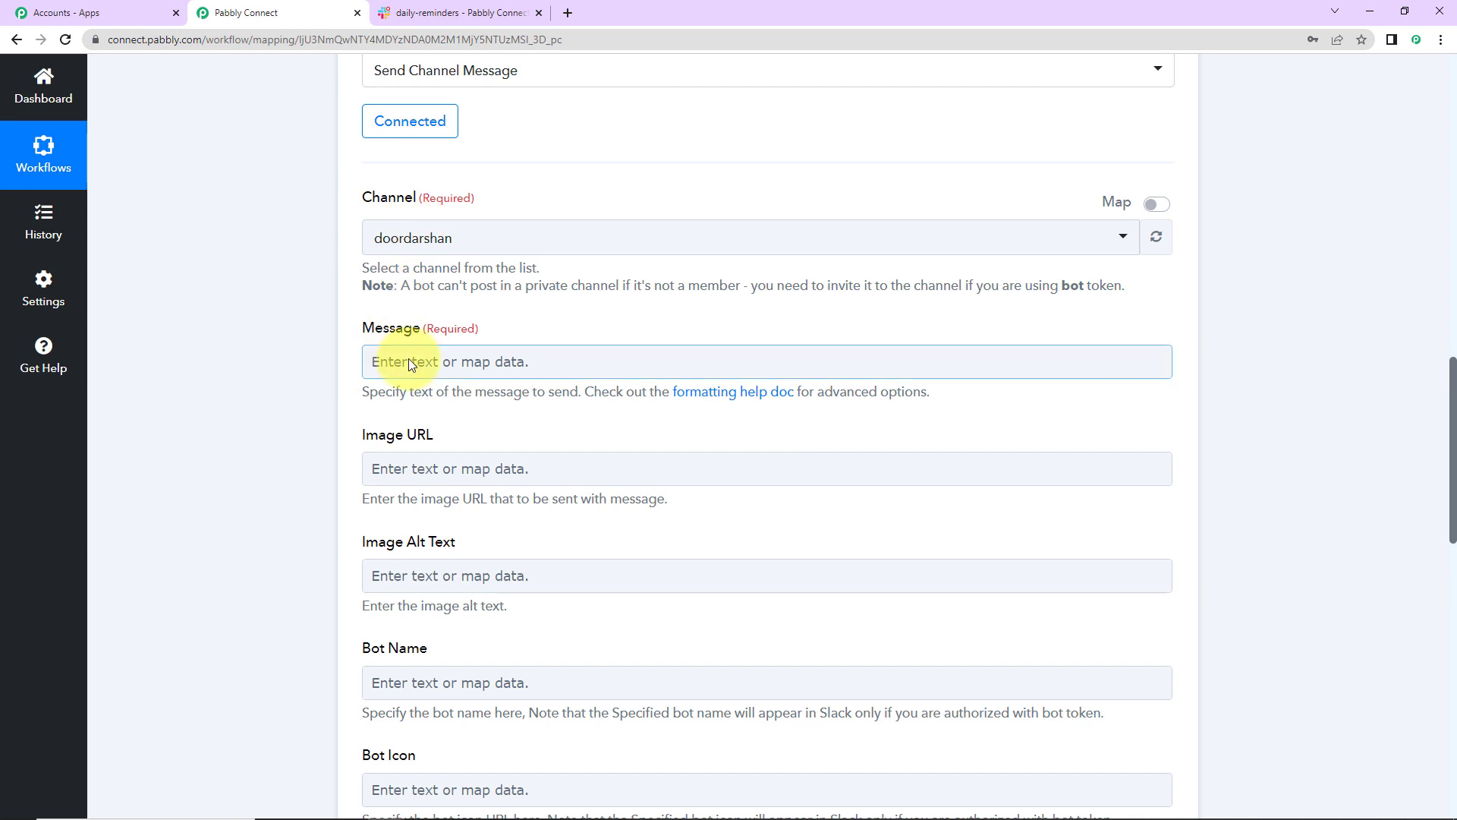
- Switch to Slack to view the daily-reminders channel
click(431, 13)
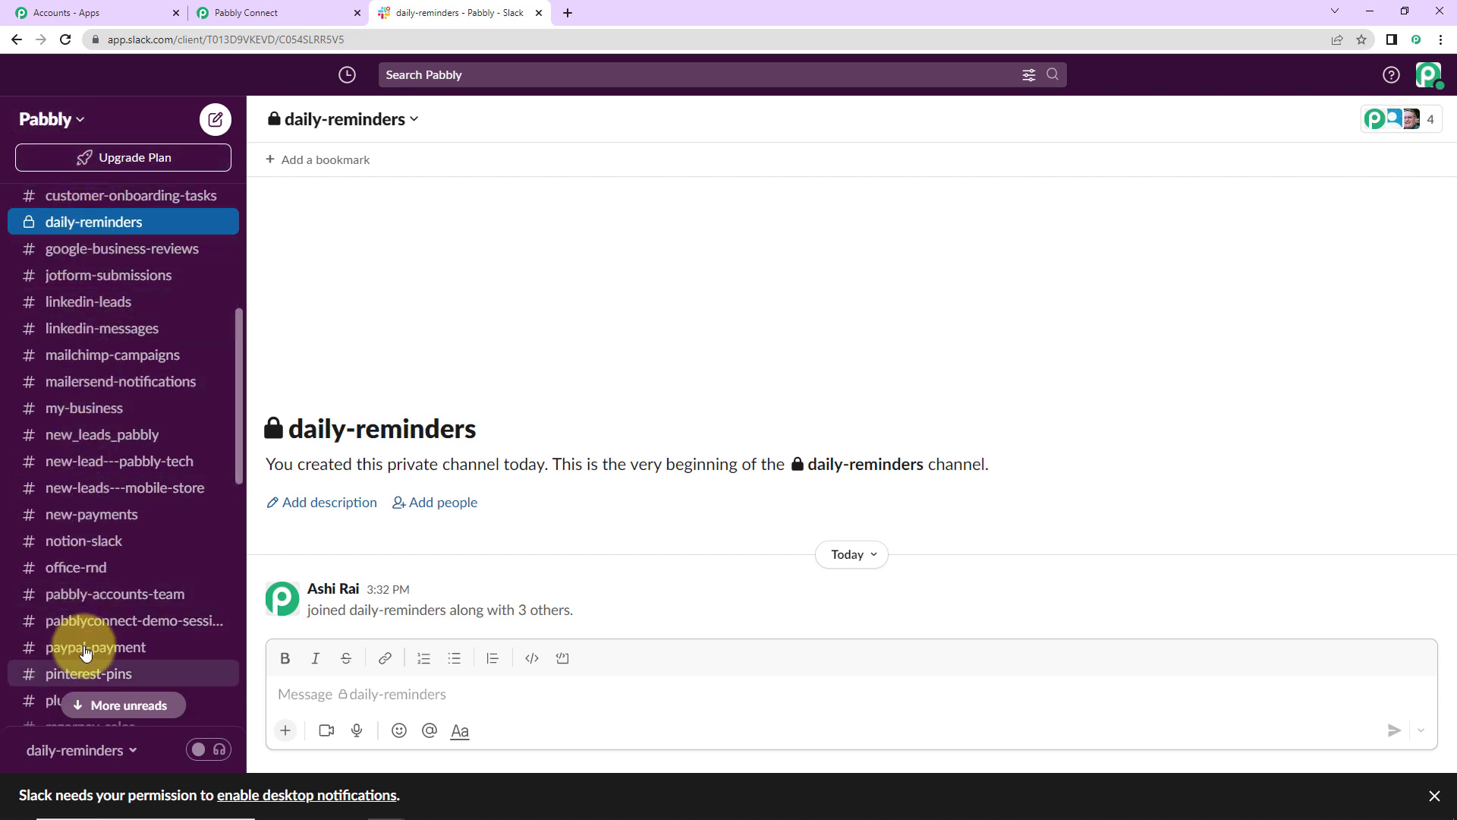
scroll(69, 638, down, 8)
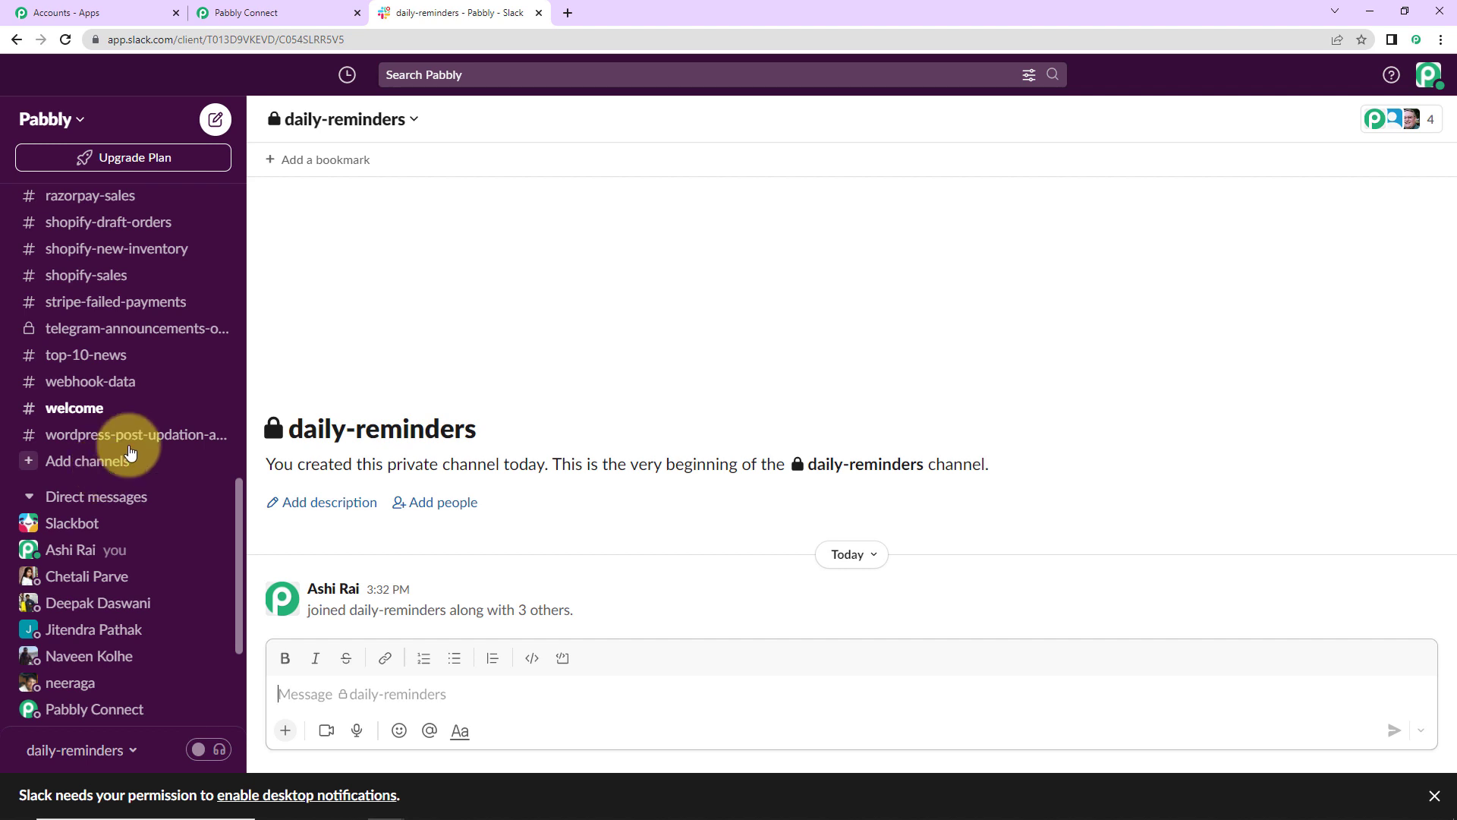
- Set Channel to daily-reminders and paste the HR work-report reminder into Message
click(238, 13)
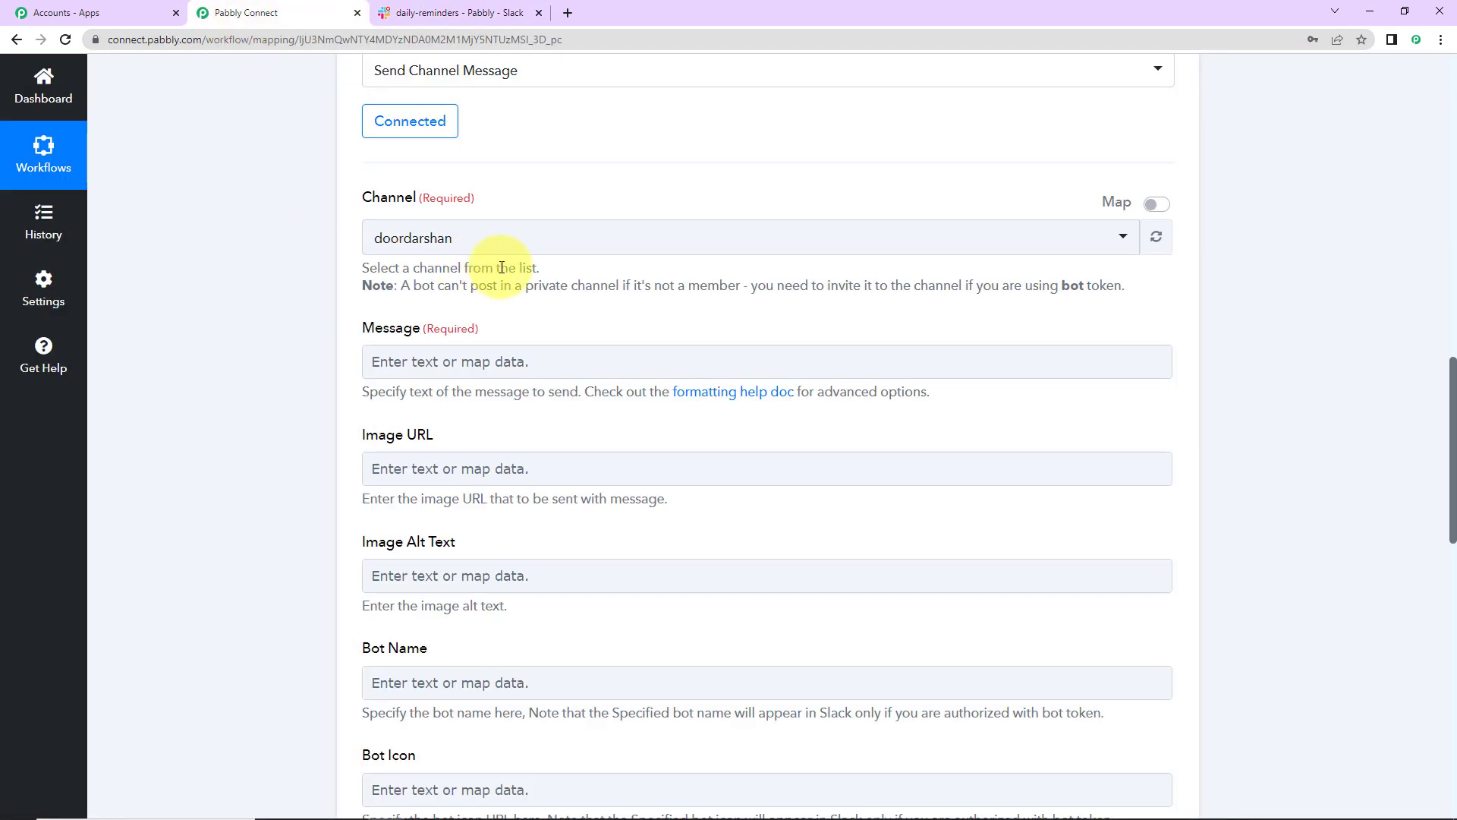
click(477, 238)
text(da)
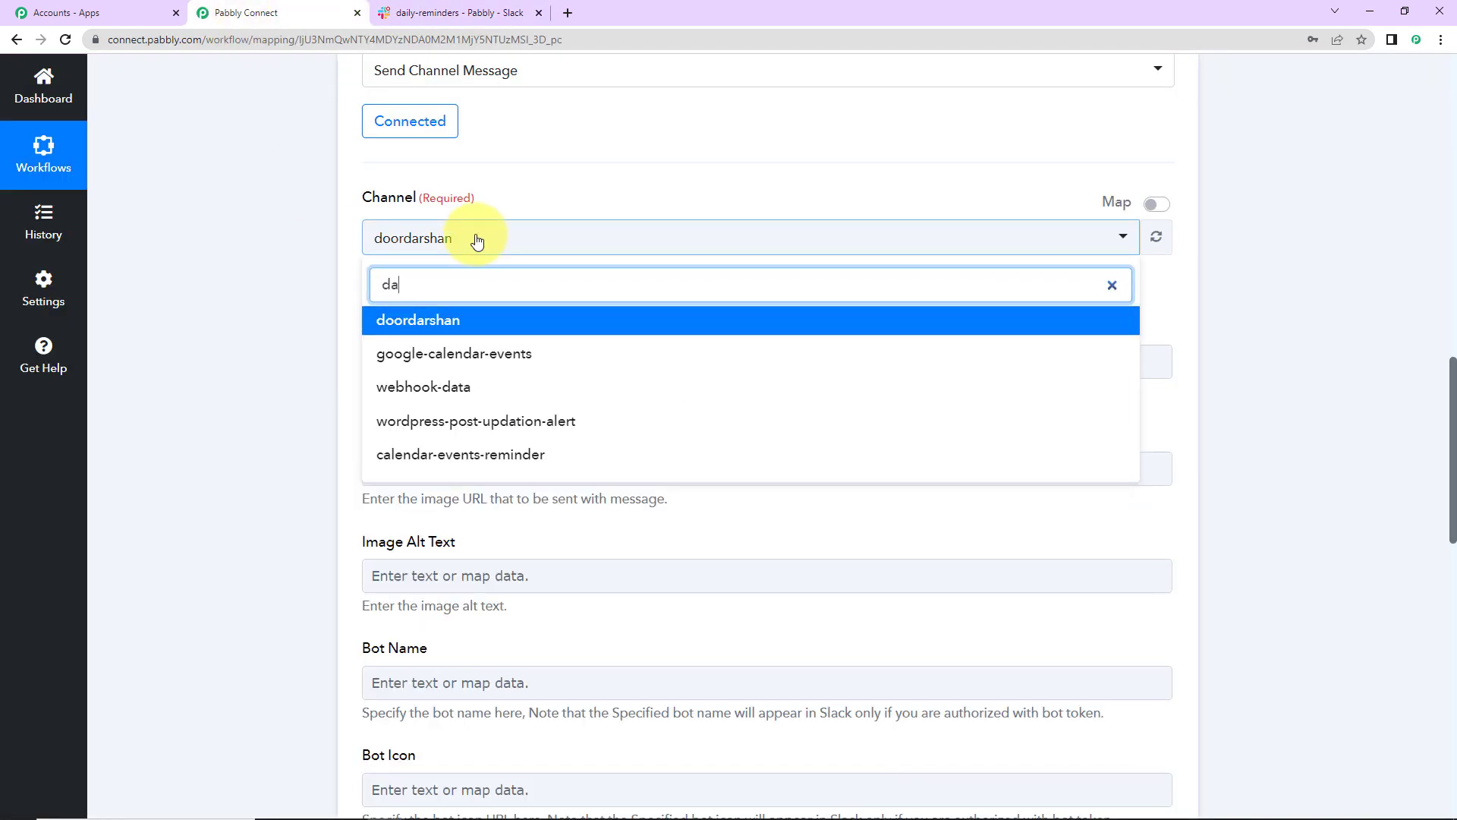
text(ily)
key(Return)
click(387, 361)
text(Team,  This is a gentle reminder for sharing your work reports by 6 PM.  Regards Team HR)
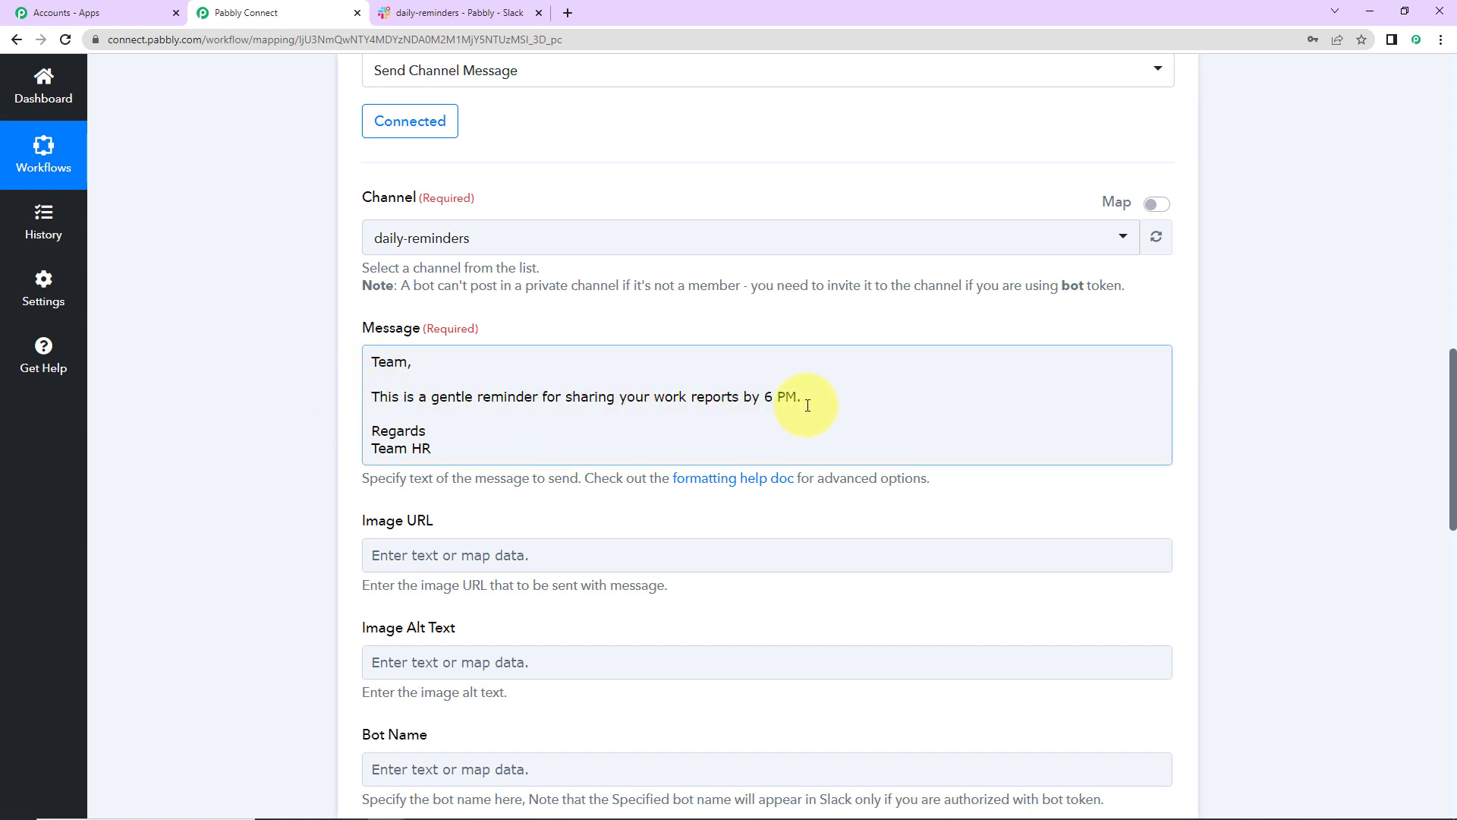
click(204, 447)
scroll(205, 447, down, 2)
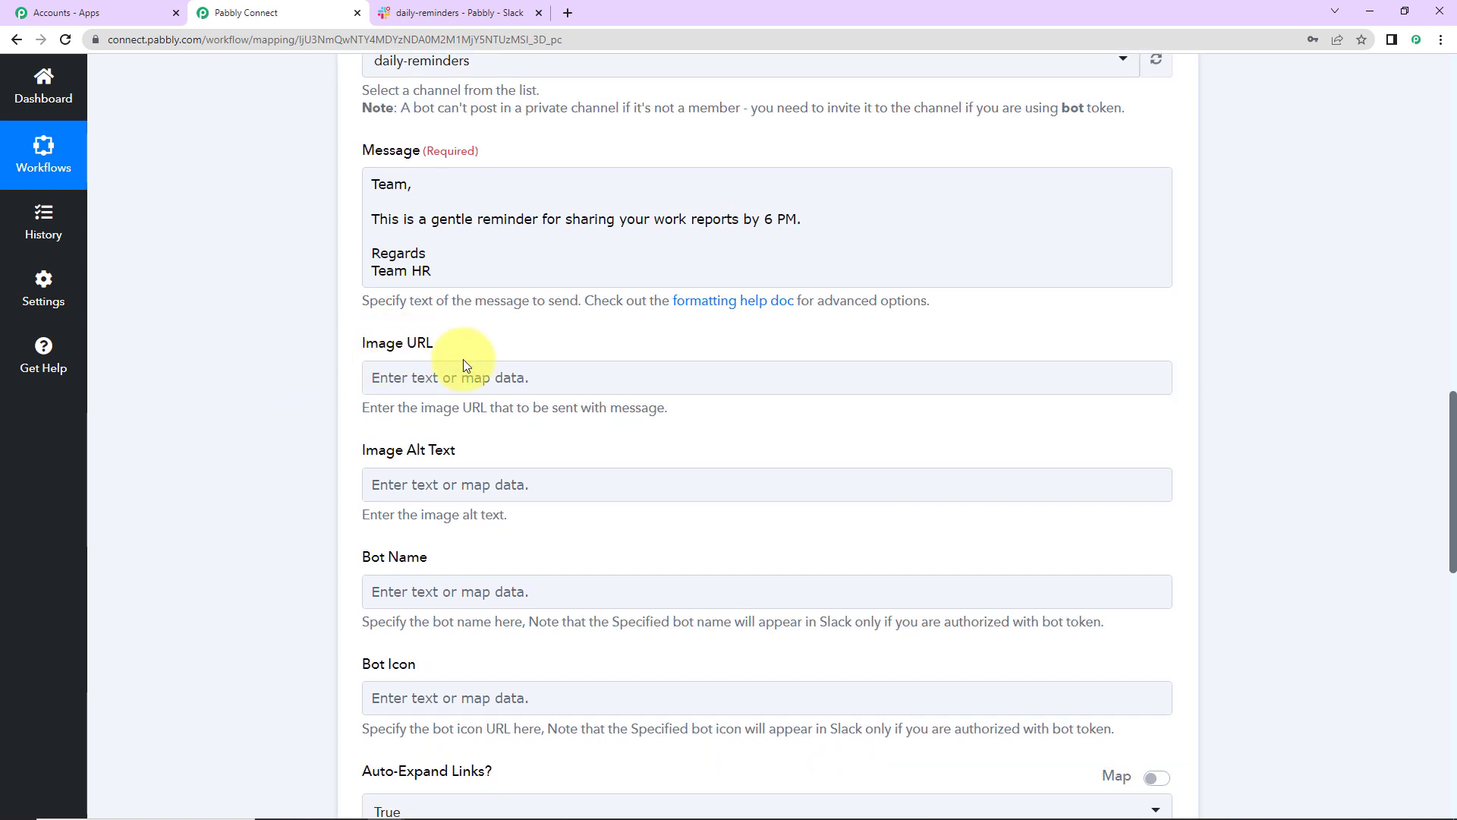
- Save the Slack step, send a test request, and switch to Slack to see it
click(380, 484)
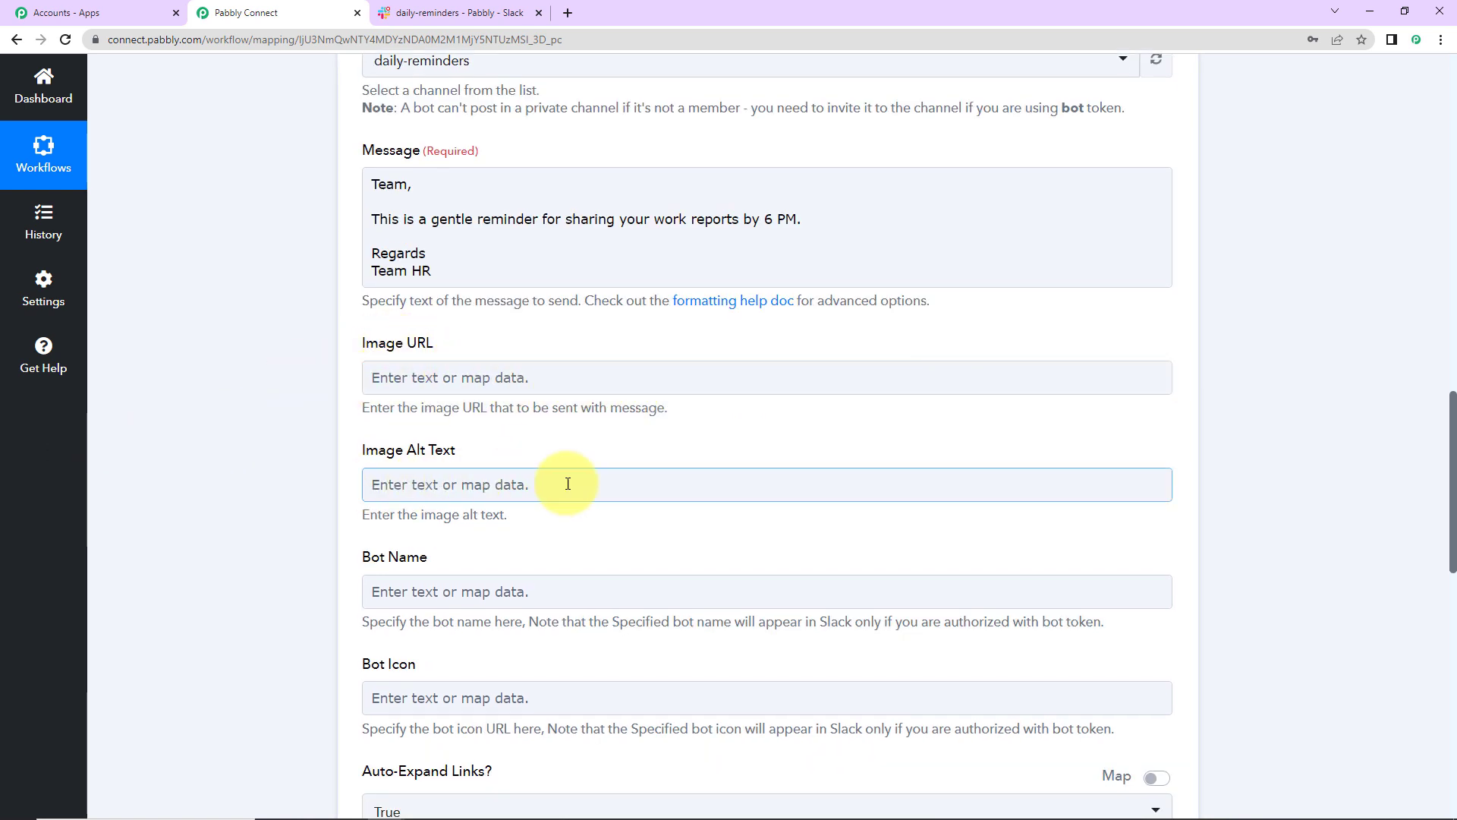
scroll(502, 589, down, 4)
scroll(502, 589, down, 5)
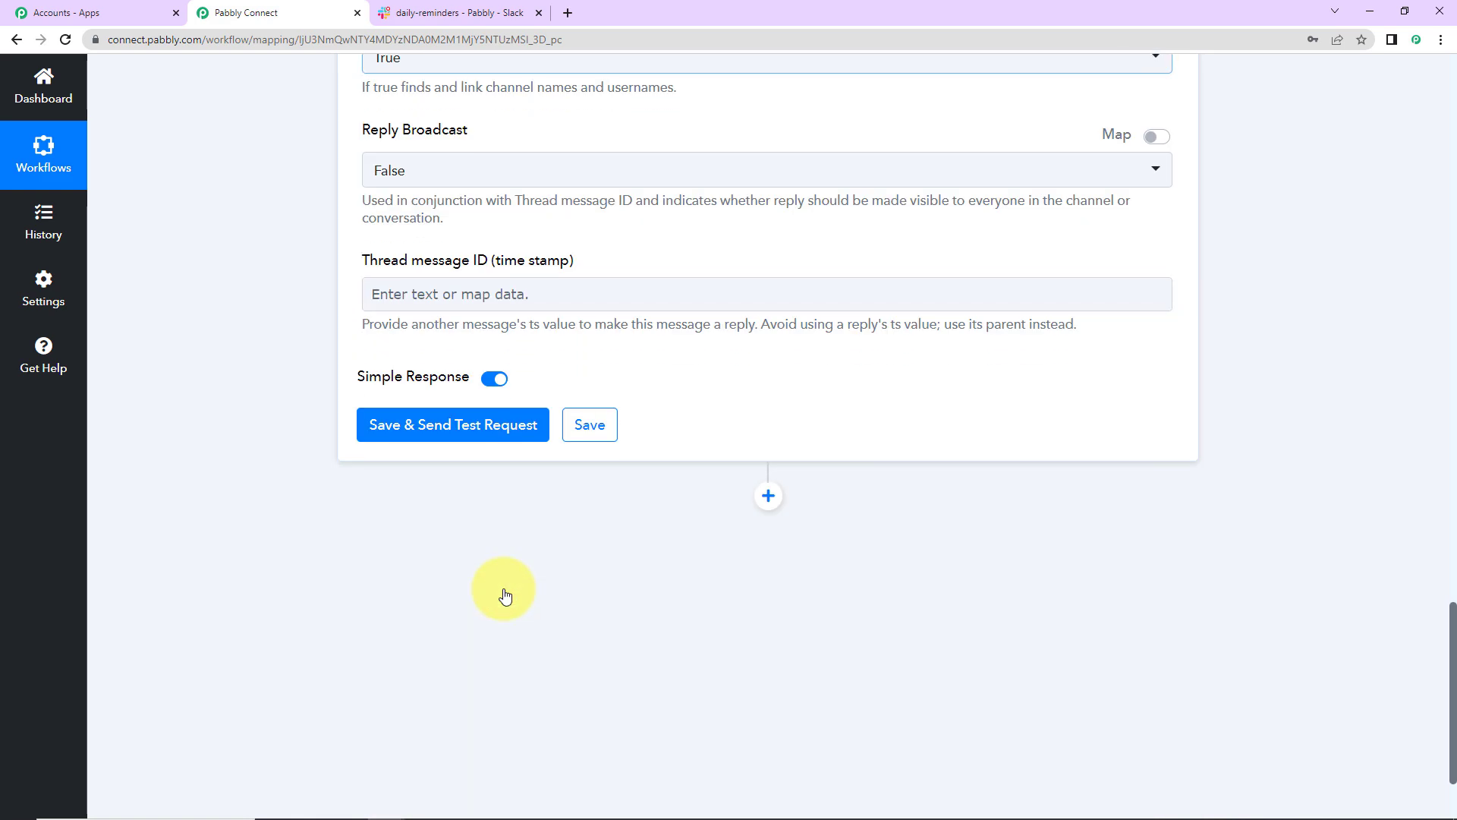
click(463, 425)
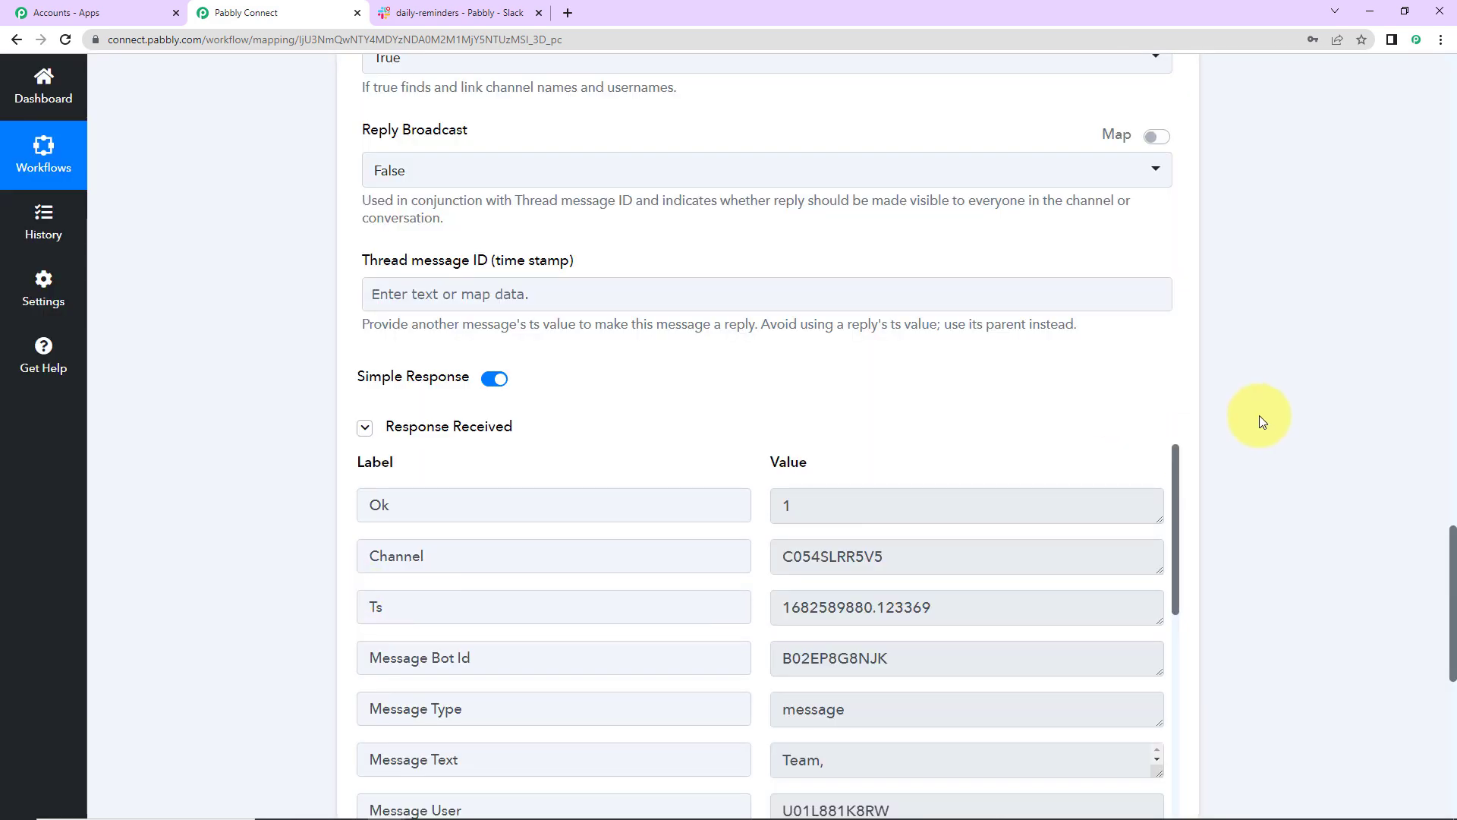
scroll(1259, 415, down, 2)
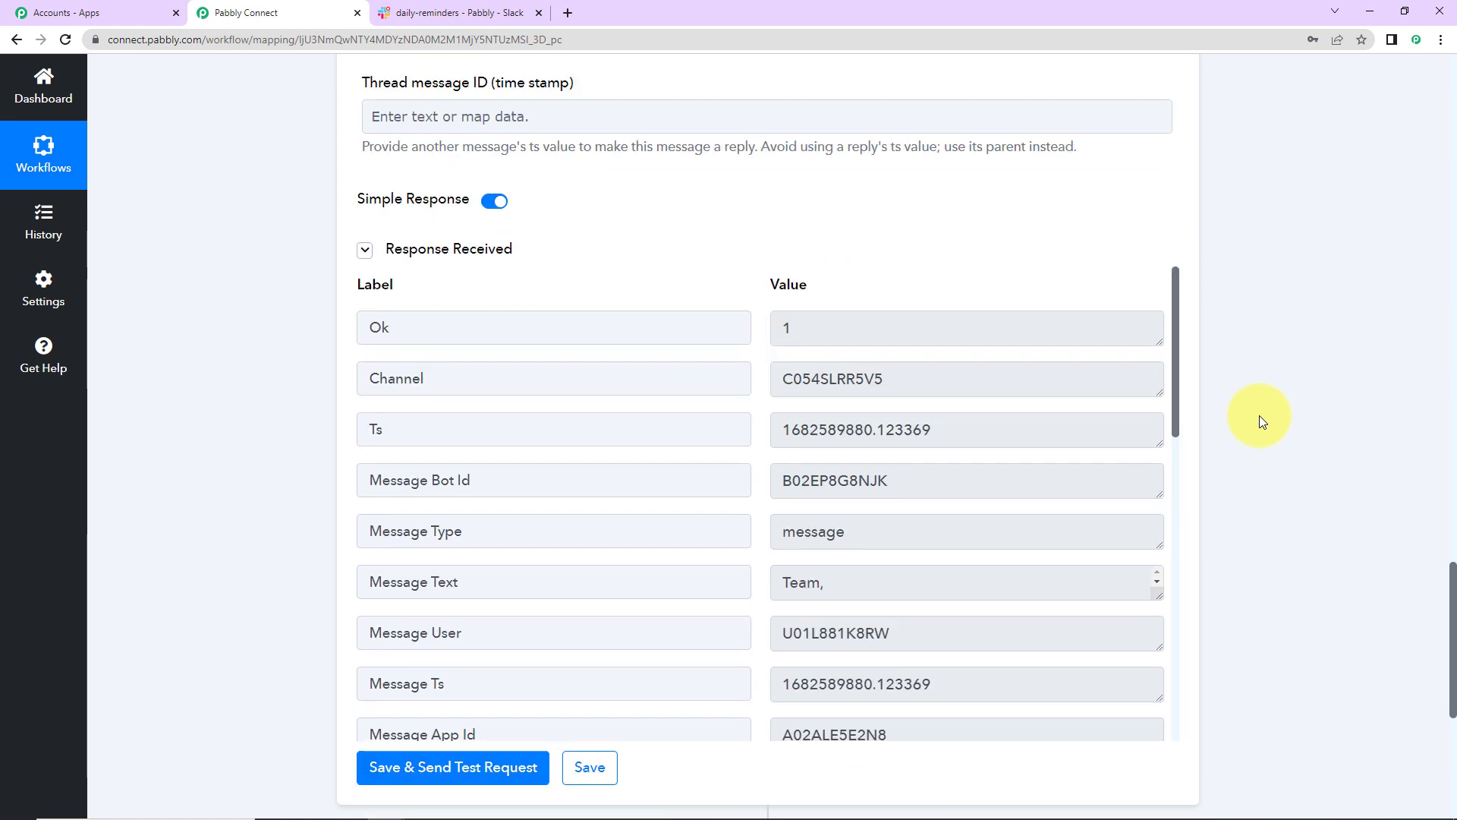
click(450, 13)
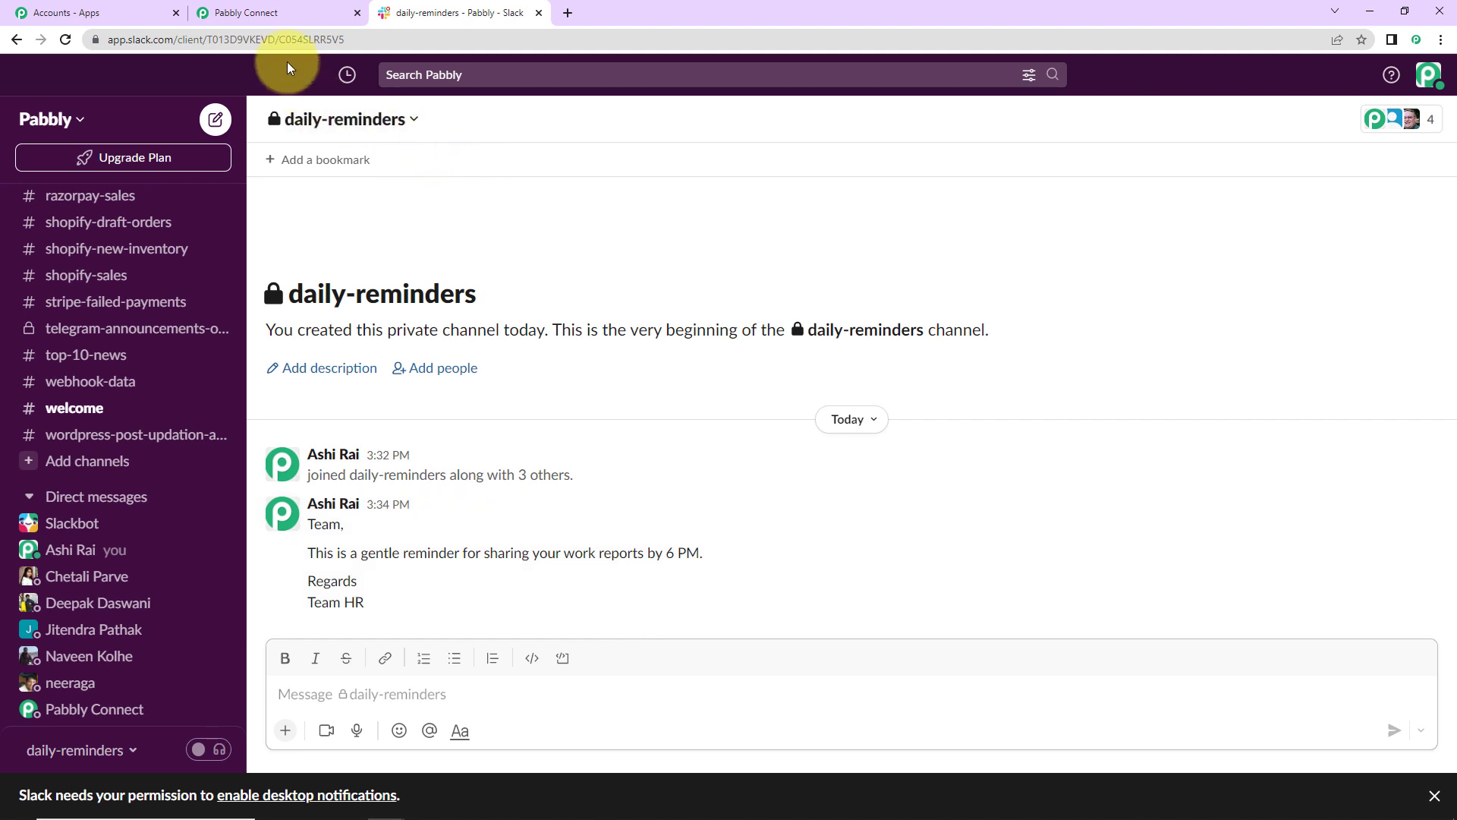
- After checking the reminder in #daily-reminders, return to the Pabbly Connect workflow
click(265, 12)
scroll(1366, 332, up, 15)
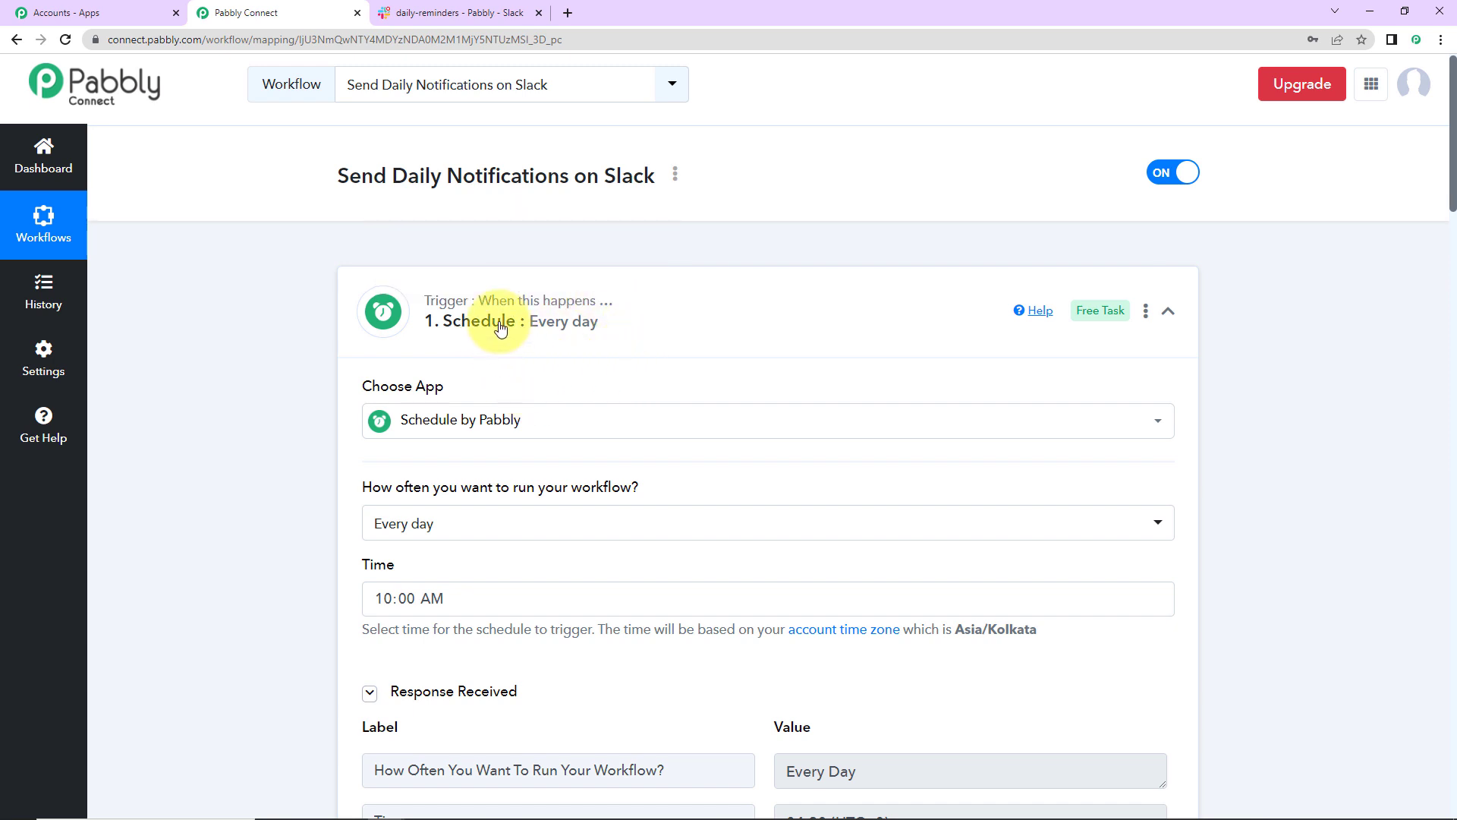
- Collapse the Schedule trigger and Slack action into compact summaries
click(1167, 310)
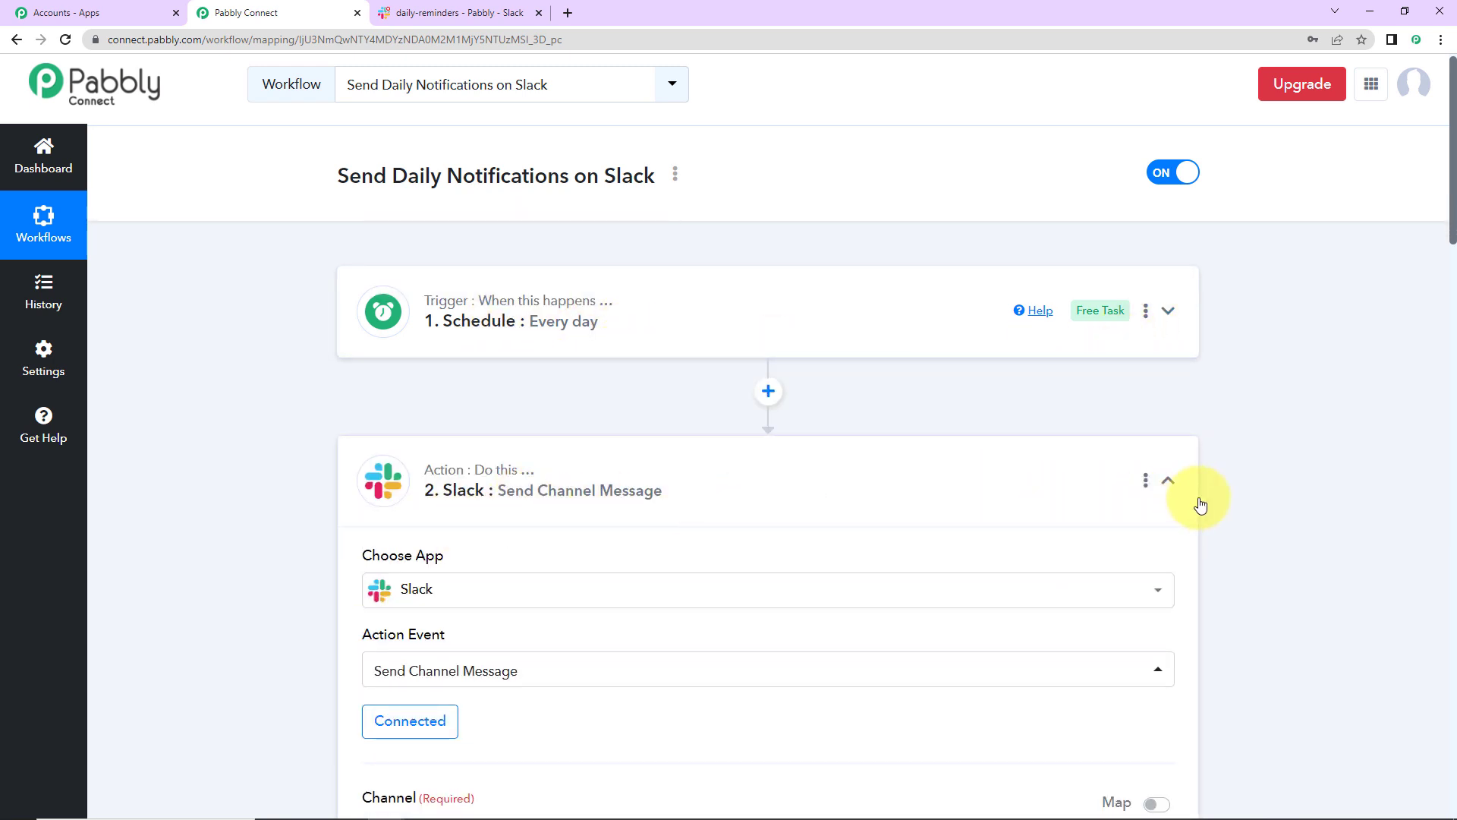
click(1168, 483)
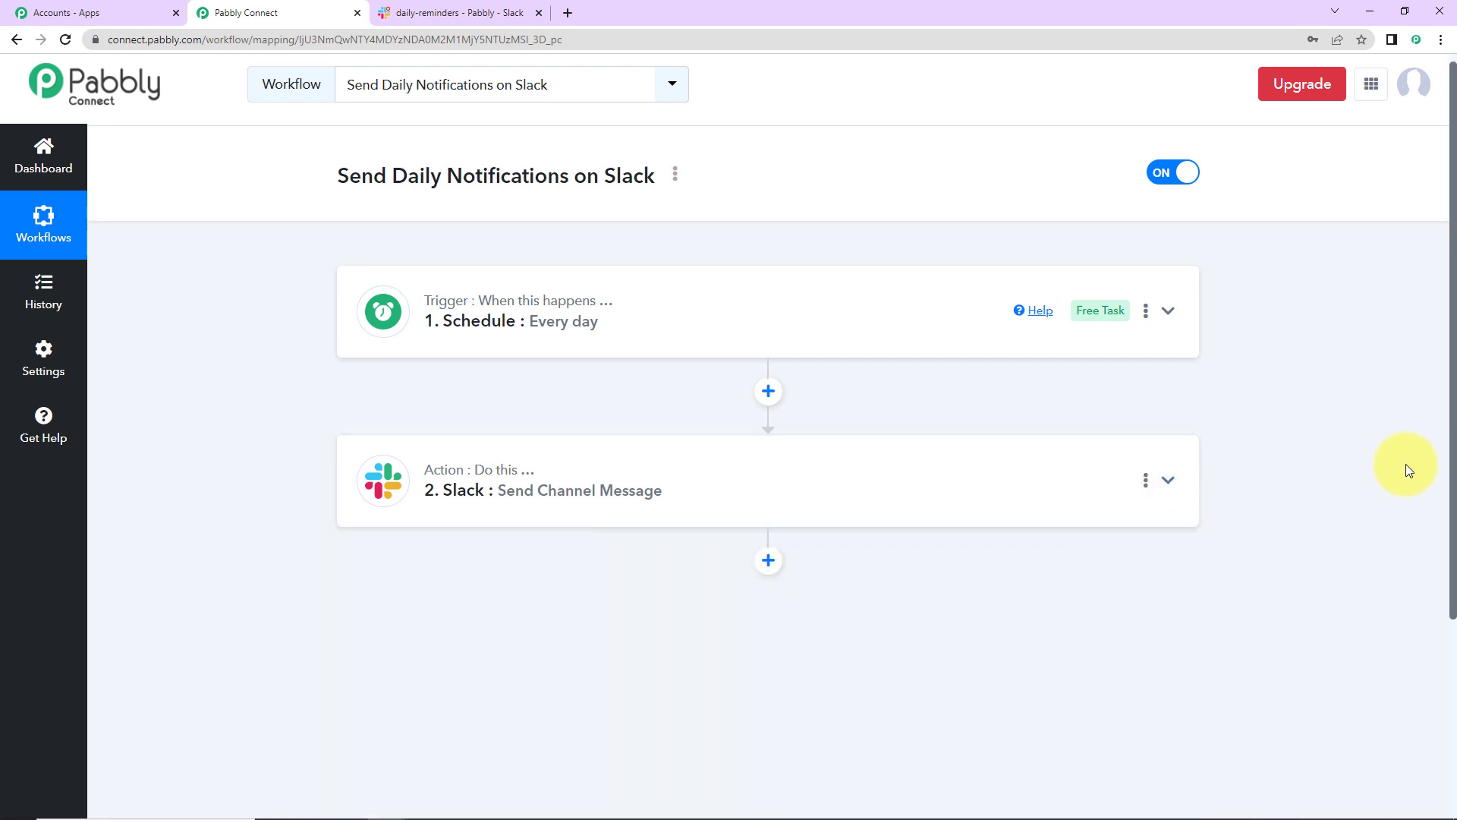